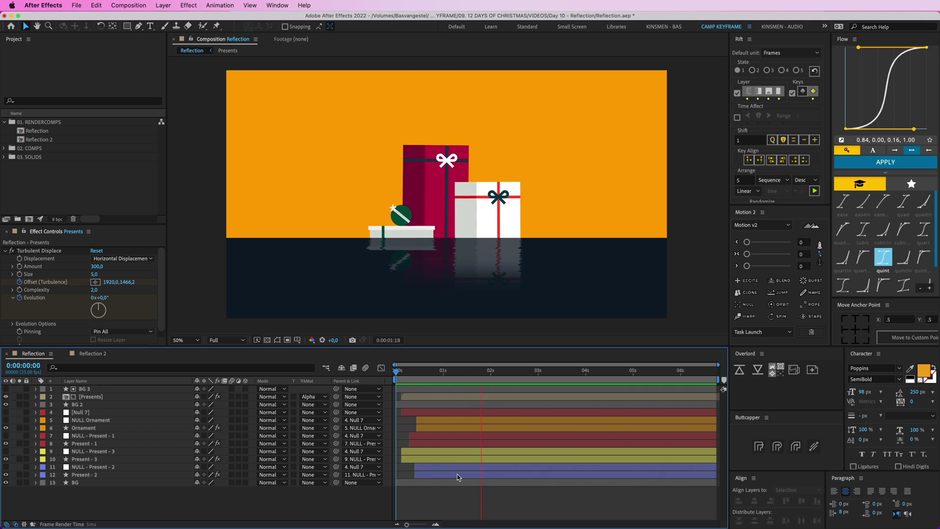
# Preview the Reflection animation with the Presents layer hidden, and make the layer visible again
pyautogui.click(6, 396)
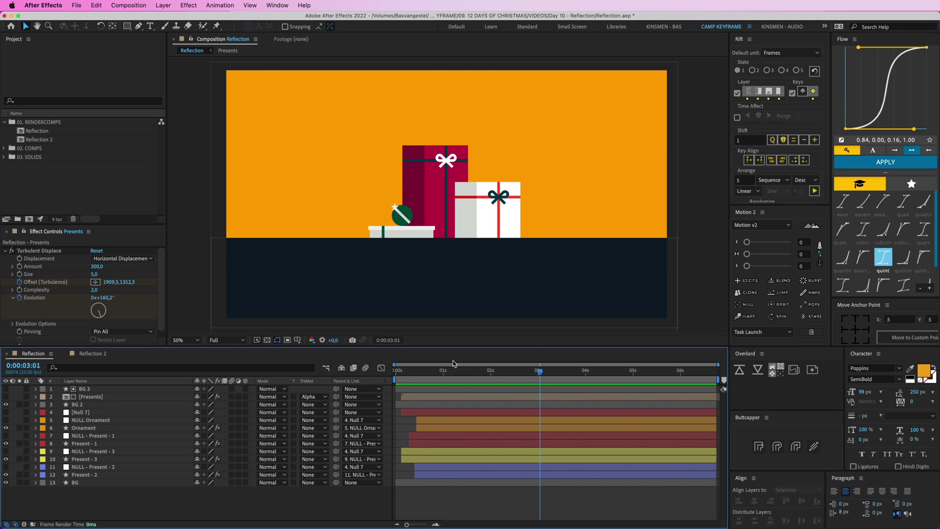
pyautogui.press('space')
pyautogui.press('space')
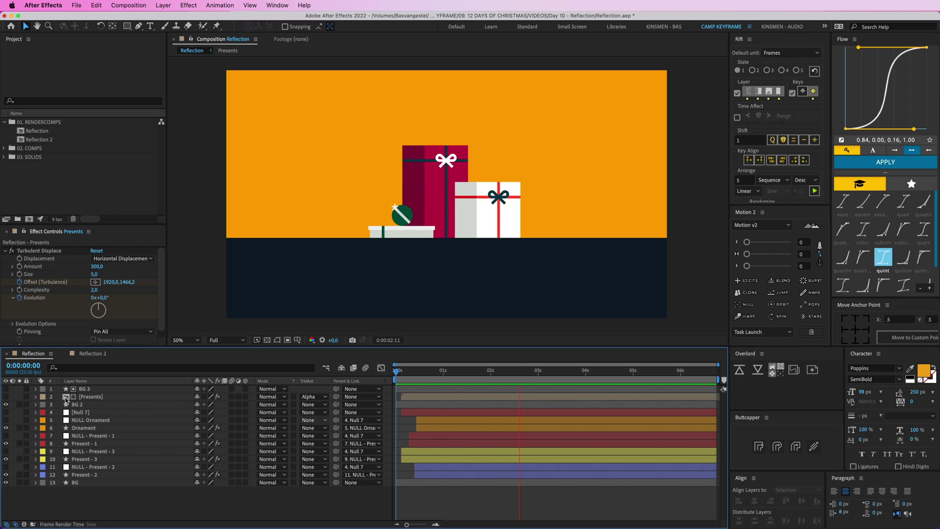
pyautogui.click(6, 397)
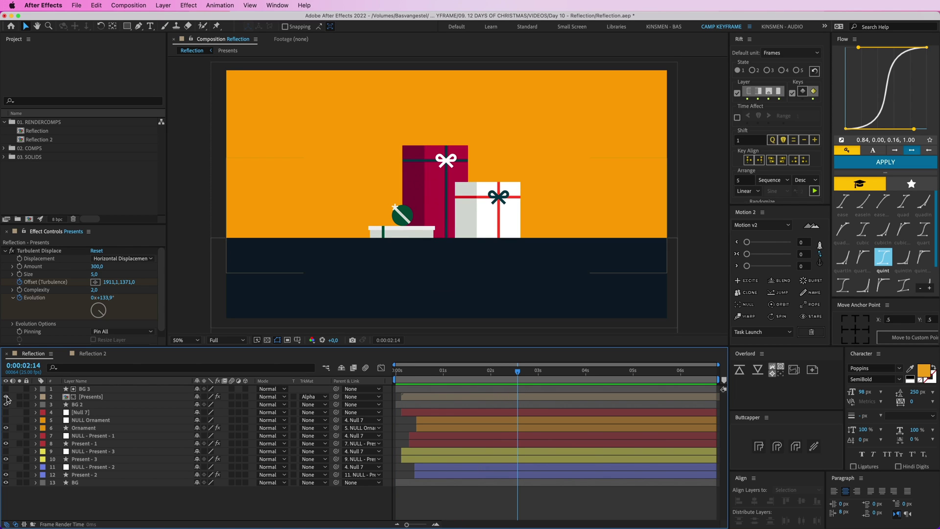
# Preview the reflection with the Turbulent Displace effect turned off on the Presents layer, and turn the effect back on
pyautogui.click(12, 252)
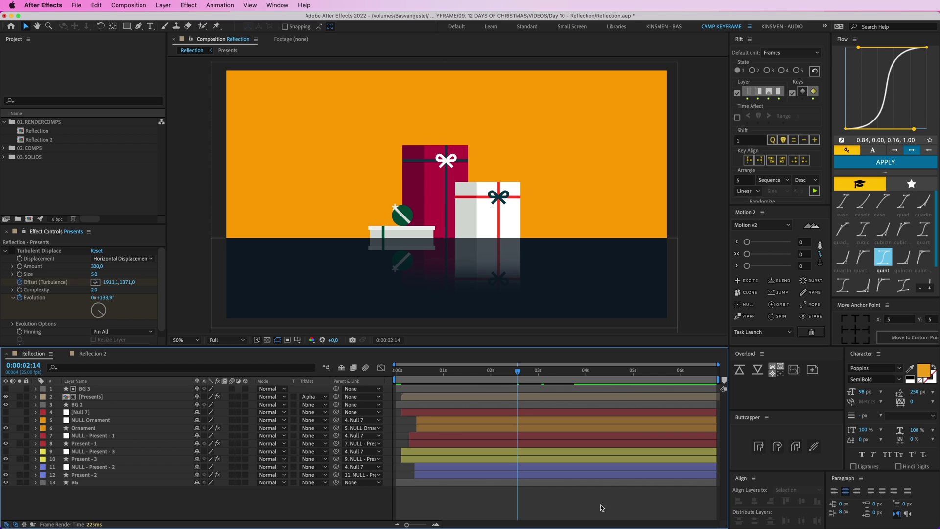
pyautogui.click(512, 372)
pyautogui.moveTo(498, 375); pyautogui.dragTo(410, 375)
pyautogui.press('space')
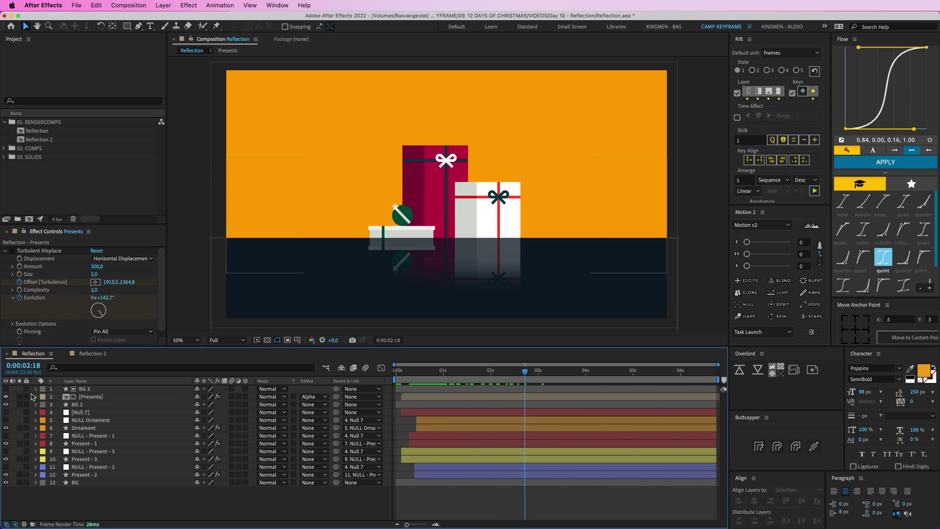
pyautogui.click(12, 251)
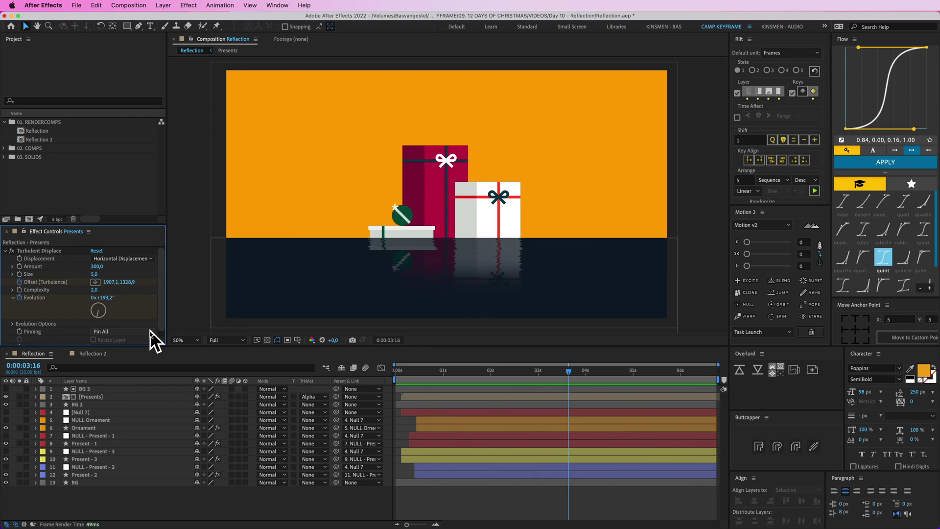
# Open the Reflection 2 composition and scrub through its animation
pyautogui.click(98, 355)
pyautogui.moveTo(483, 371); pyautogui.dragTo(429, 376)
pyautogui.click(513, 371)
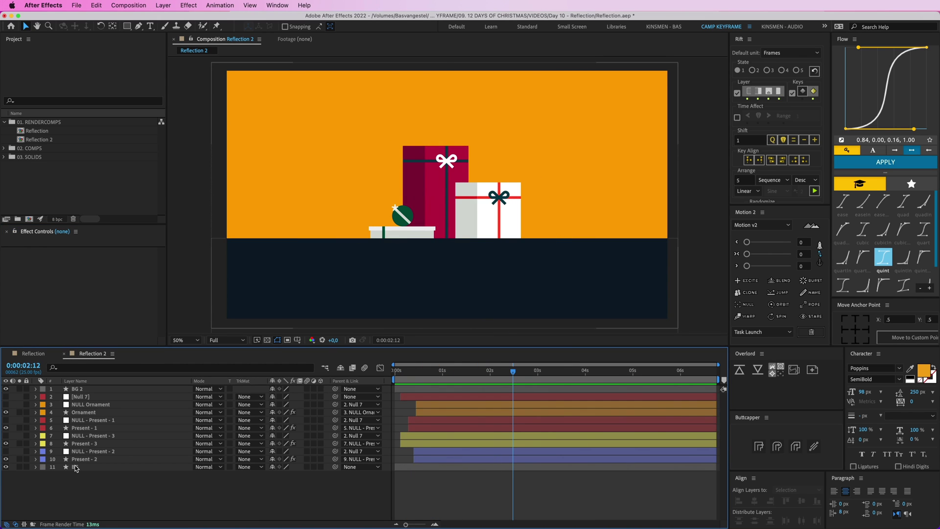
# Try moving the orange BG shape aside, undo the move, and leave all layers deselected
pyautogui.click(273, 167)
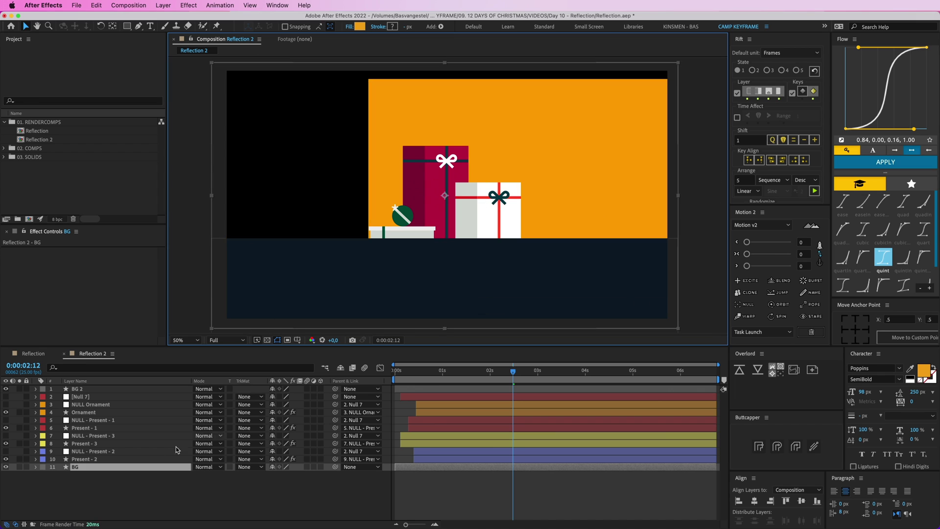
pyautogui.moveTo(83, 458); pyautogui.dragTo(86, 439)
pyautogui.press('super+z')
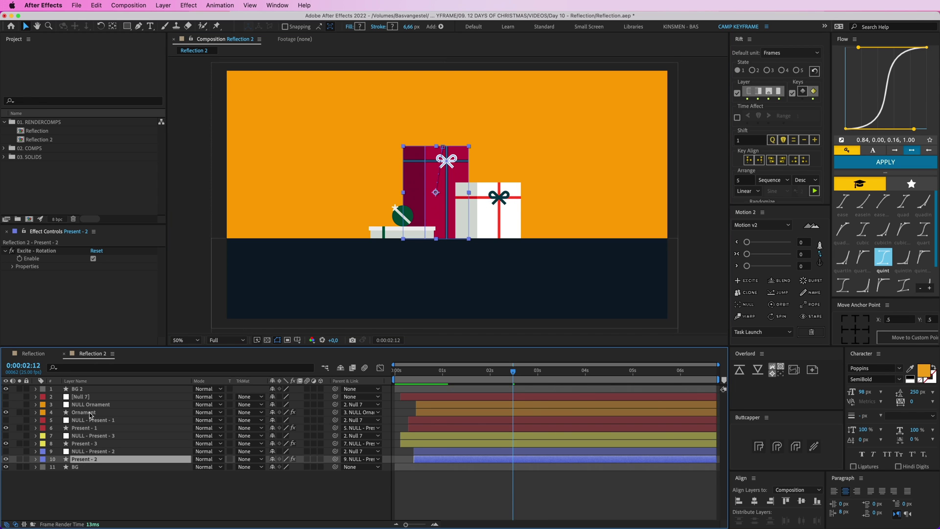
pyautogui.press('super+a')
pyautogui.click(466, 486)
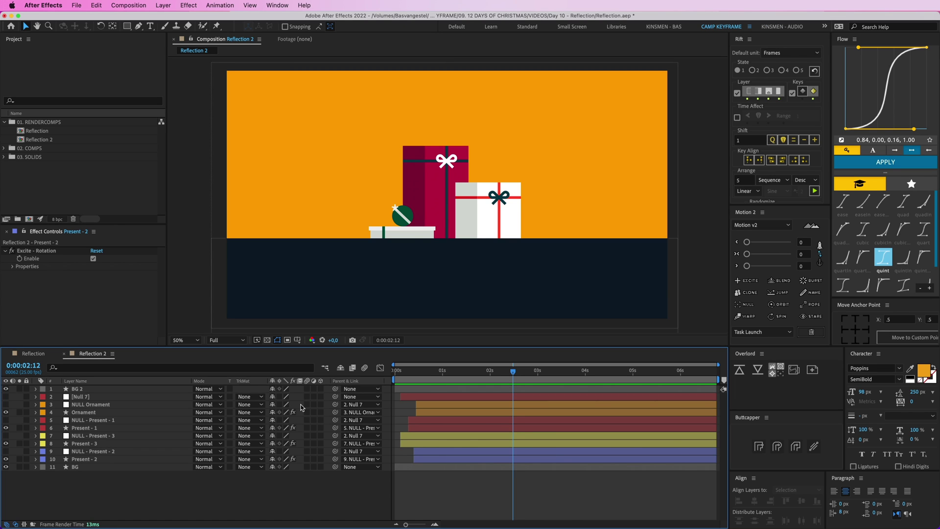
# Inspect the keyframes of the null, ornament and present layers, collapse them, and preview the animation
pyautogui.press('u')
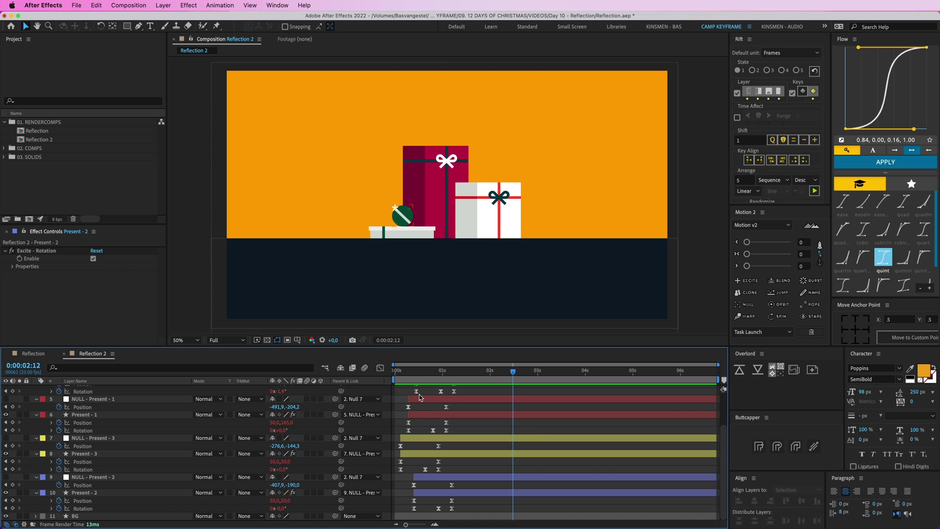
pyautogui.press('u')
pyautogui.moveTo(444, 375); pyautogui.dragTo(495, 380)
pyautogui.press('space')
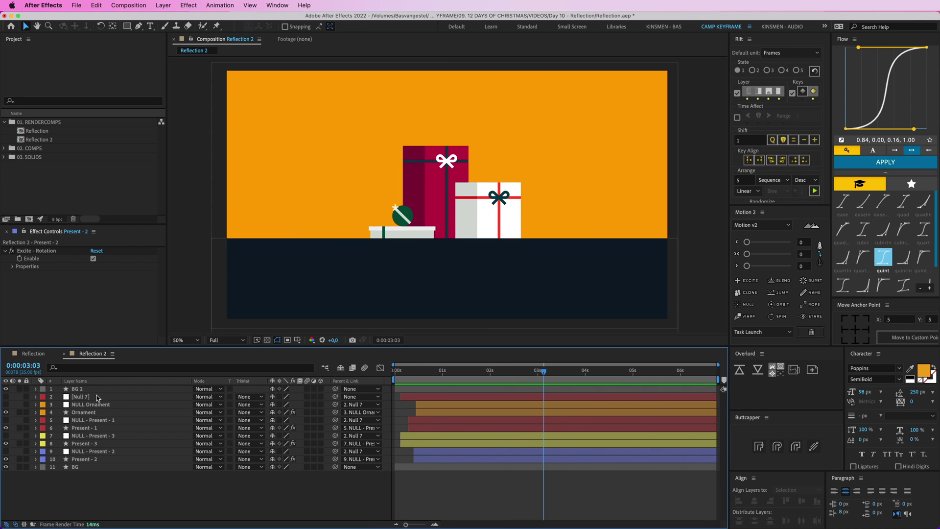
# Try moving the dark BG 2 shape upward over the presents, and undo the move
pyautogui.click(79, 392)
pyautogui.moveTo(390, 271); pyautogui.dragTo(359, 184)
pyautogui.press('super+z')
pyautogui.press('space')
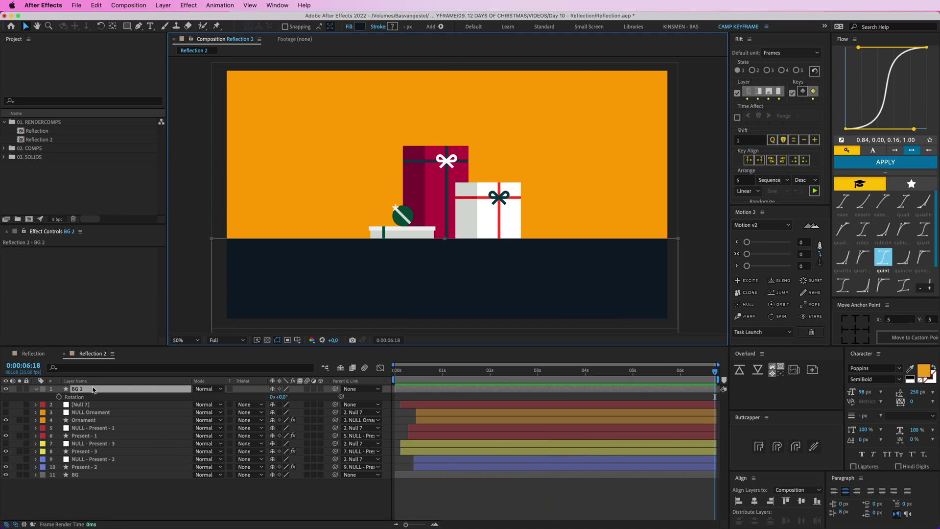
# Rename the BG 2 layer as foreground
pyautogui.click(93, 389)
pyautogui.press('Return')
pyautogui.write('fore')
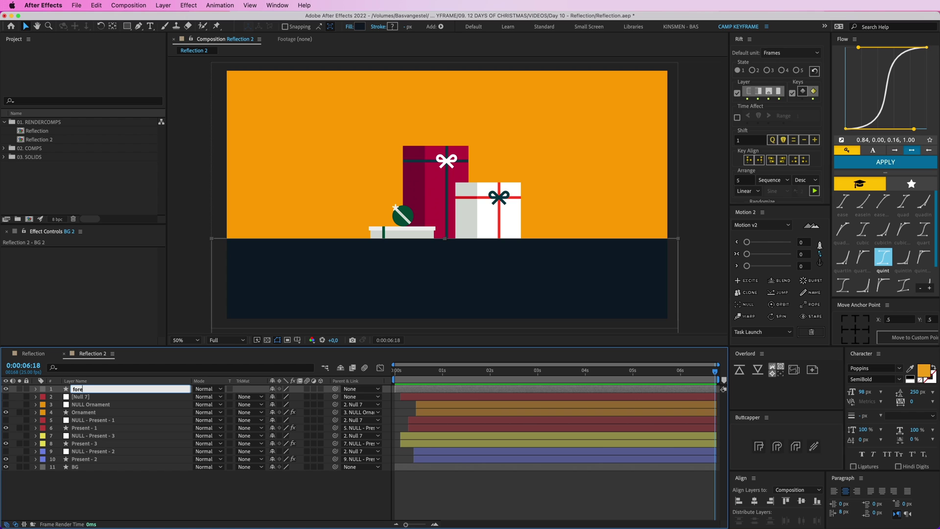
pyautogui.write('ground')
pyautogui.press('Return')
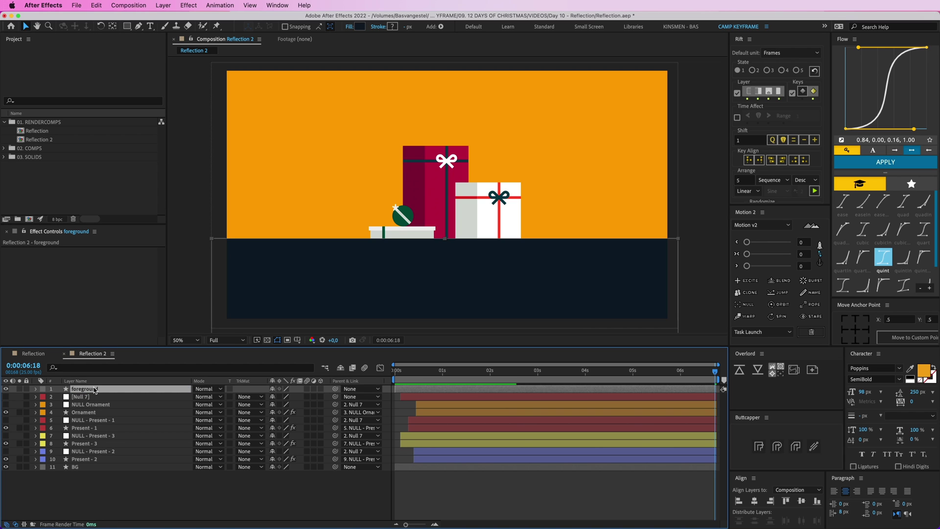
# Scrub through the presents' drop-in animation, and deselect the foreground layer
pyautogui.click(514, 489)
pyautogui.moveTo(479, 375); pyautogui.dragTo(445, 377)
pyautogui.click(294, 387)
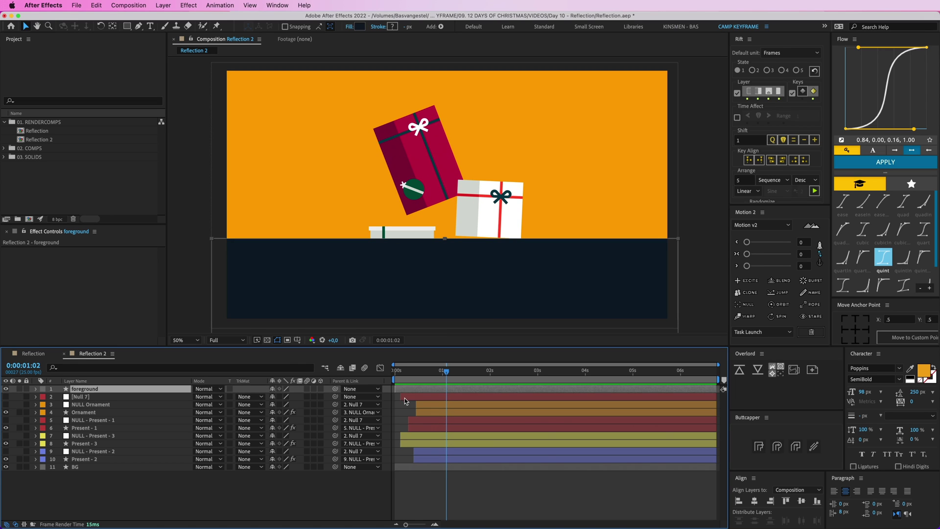
pyautogui.press('F2')
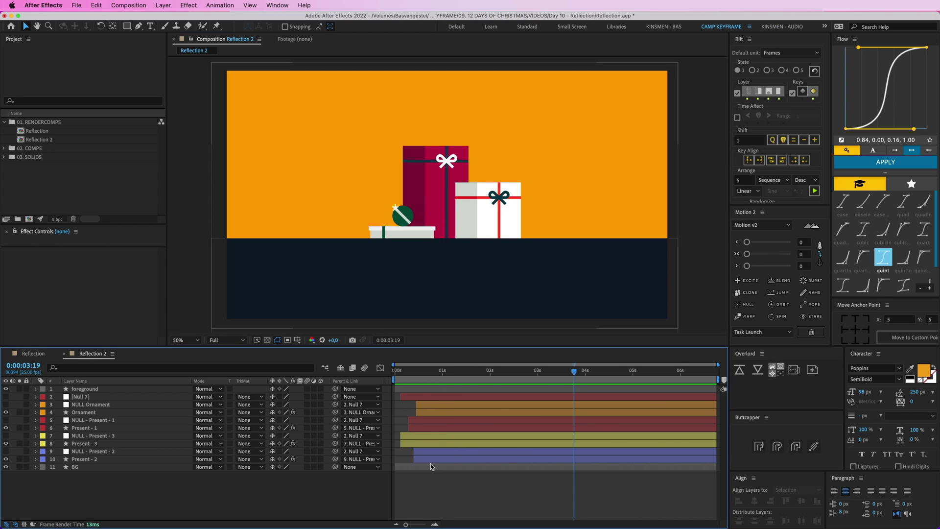
# Duplicate all the null, ornament and present layers, and place the duplicates above the foreground layer
pyautogui.moveTo(430, 463); pyautogui.dragTo(419, 395)
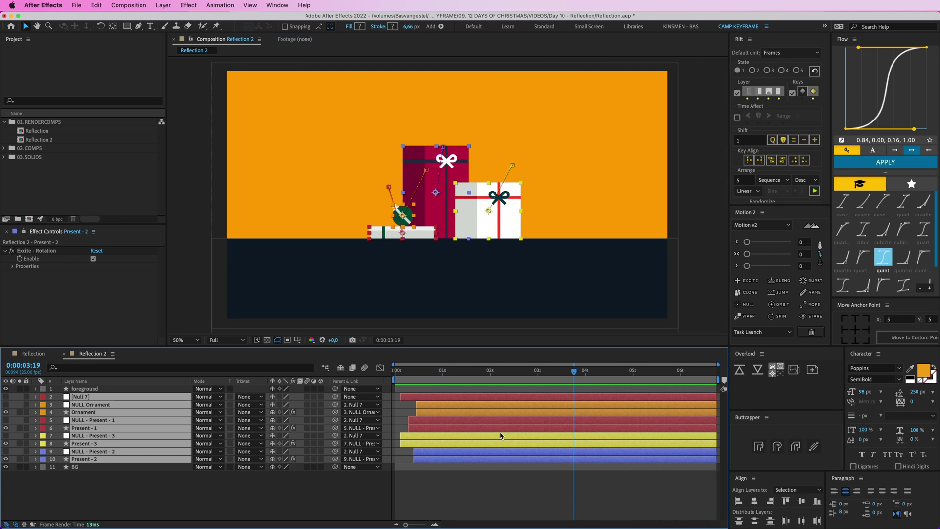
pyautogui.press('super+d')
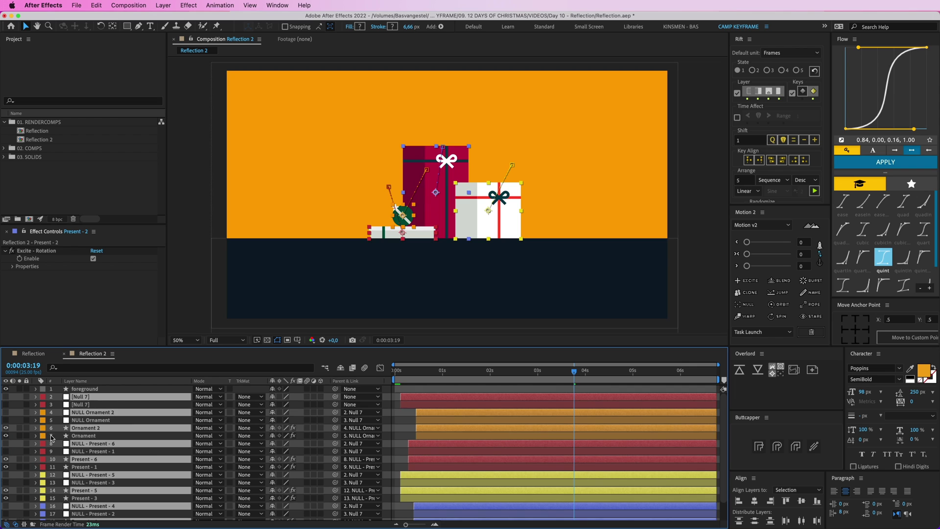
pyautogui.moveTo(86, 400); pyautogui.dragTo(87, 386)
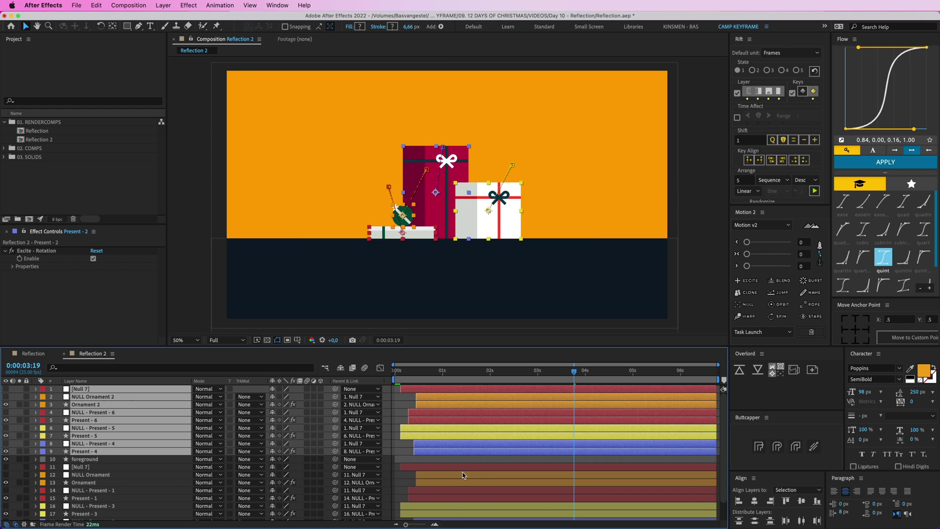
# Pre-compose the duplicated layers into a new composition named "reflection layer", moving all attributes into it
pyautogui.rightClick(440, 400)
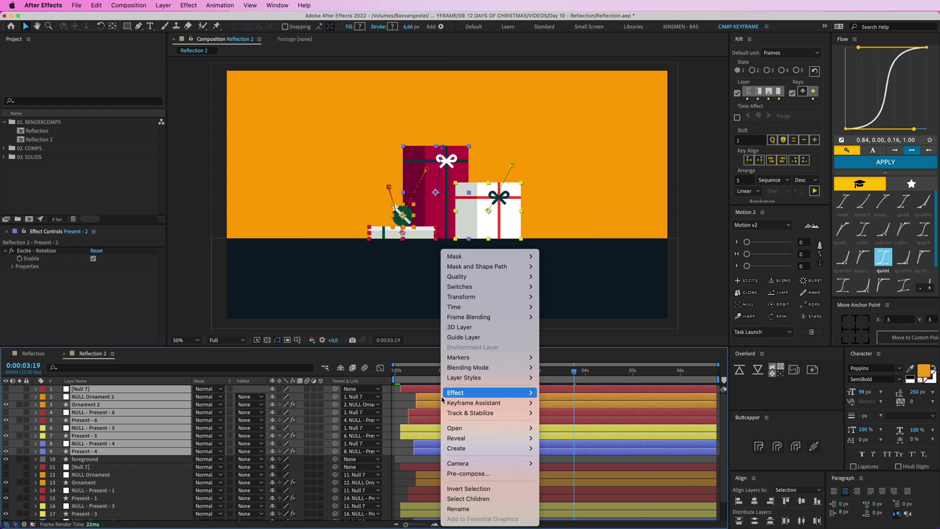
pyautogui.click(468, 473)
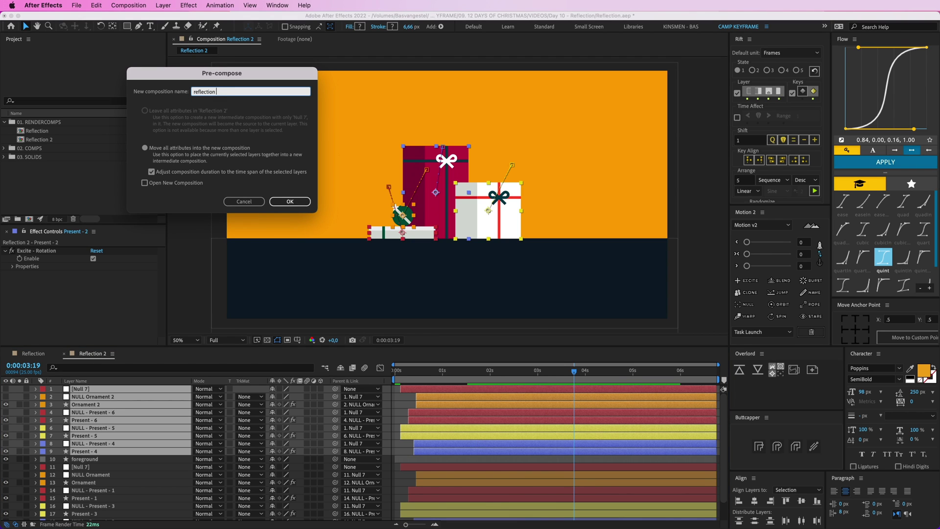
pyautogui.press('Return')
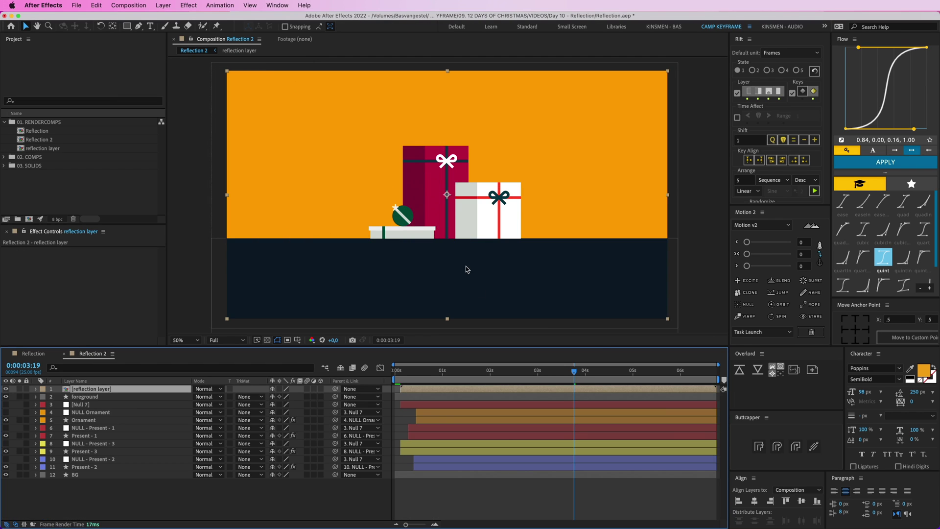
# Try offsetting the reflection layer from the original presents, and return it to its starting position
pyautogui.moveTo(410, 191); pyautogui.dragTo(455, 202)
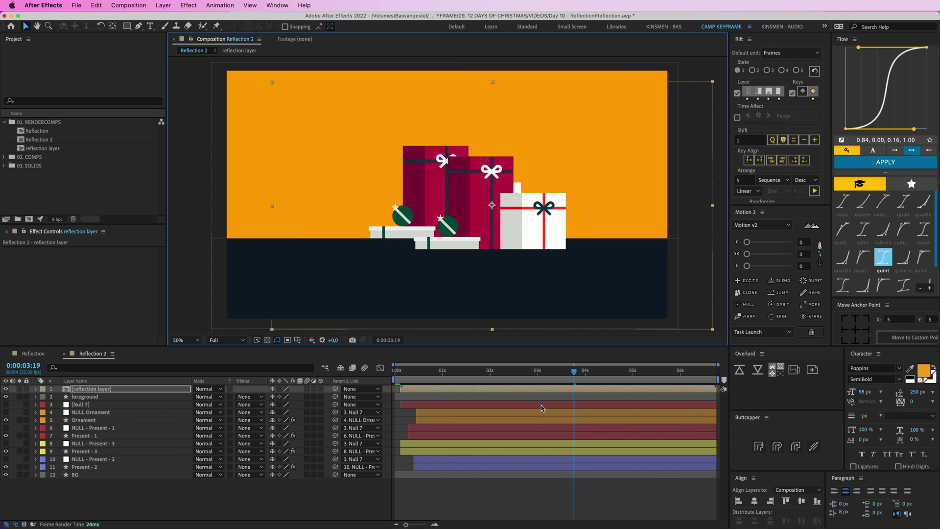
pyautogui.moveTo(574, 373)
pyautogui.mouseDown()
pyautogui.moveTo(420, 376)
pyautogui.moveTo(574, 376)
pyautogui.mouseUp()
pyautogui.moveTo(471, 203); pyautogui.dragTo(426, 192)
# Flip the reflection layer vertically
pyautogui.rightClick(425, 193)
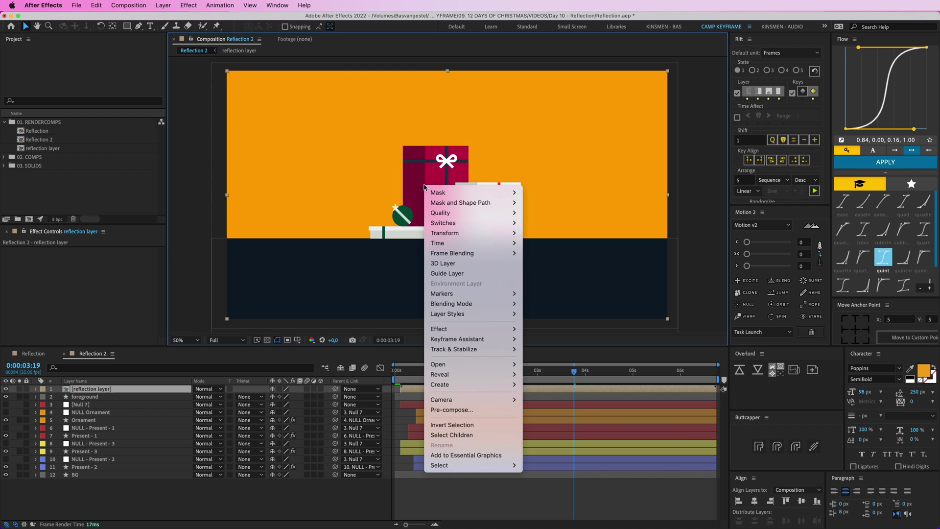
pyautogui.moveTo(464, 233)
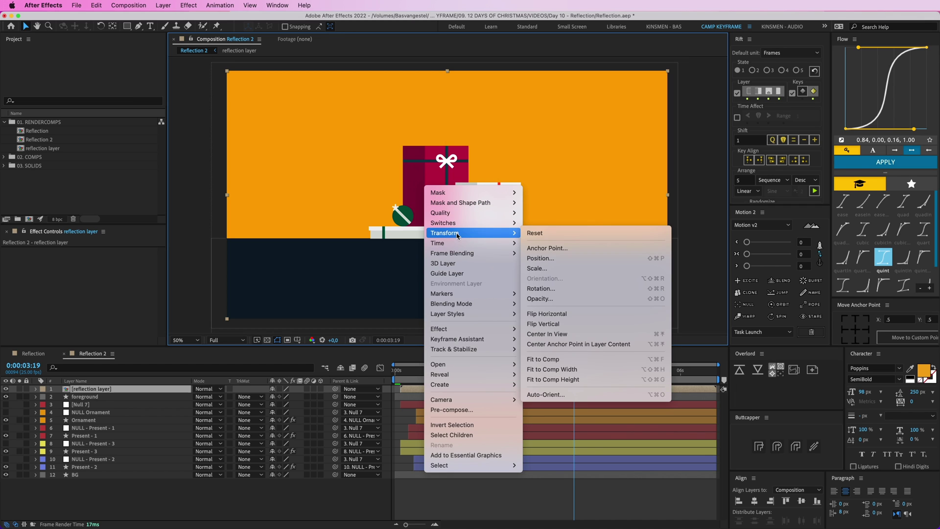
pyautogui.click(558, 324)
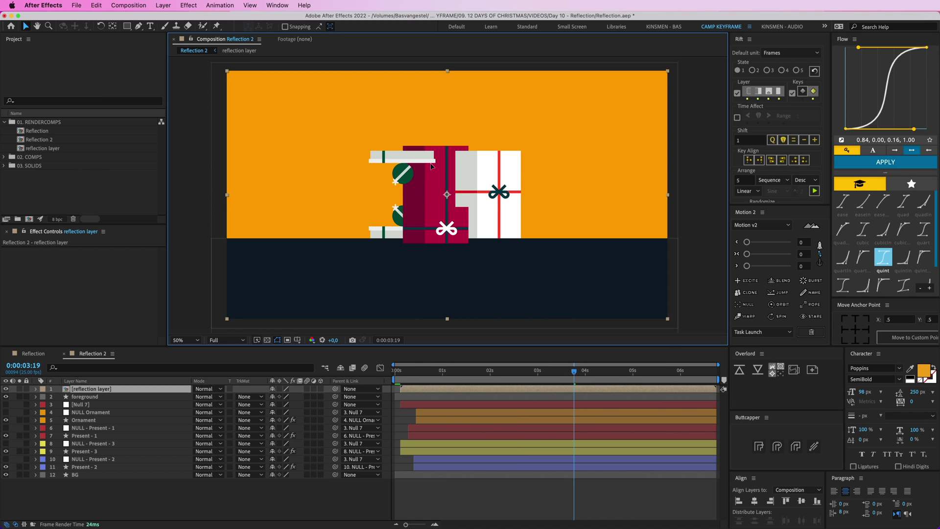
# Move the flipped reflection layer straight down until its presents meet the base of the originals, and check the seam closely
pyautogui.moveTo(430, 166); pyautogui.dragTo(426, 251)
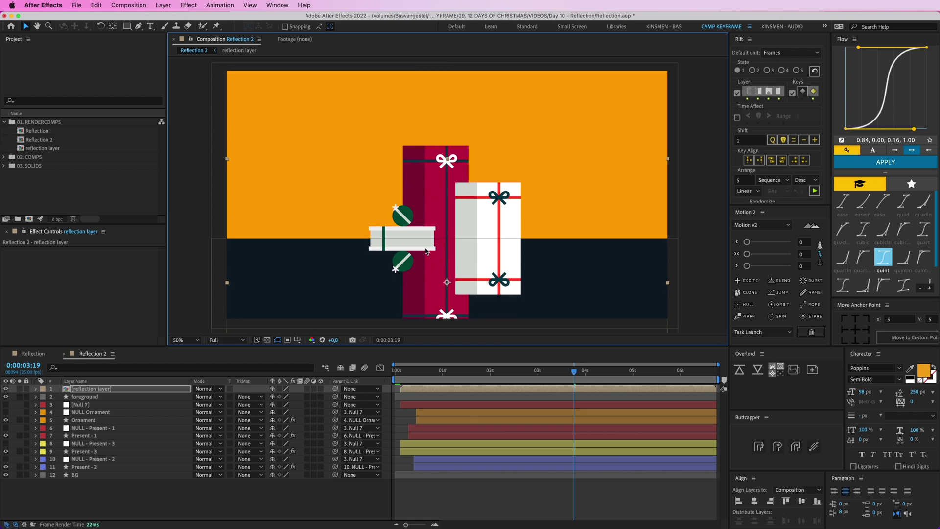
pyautogui.press('/')
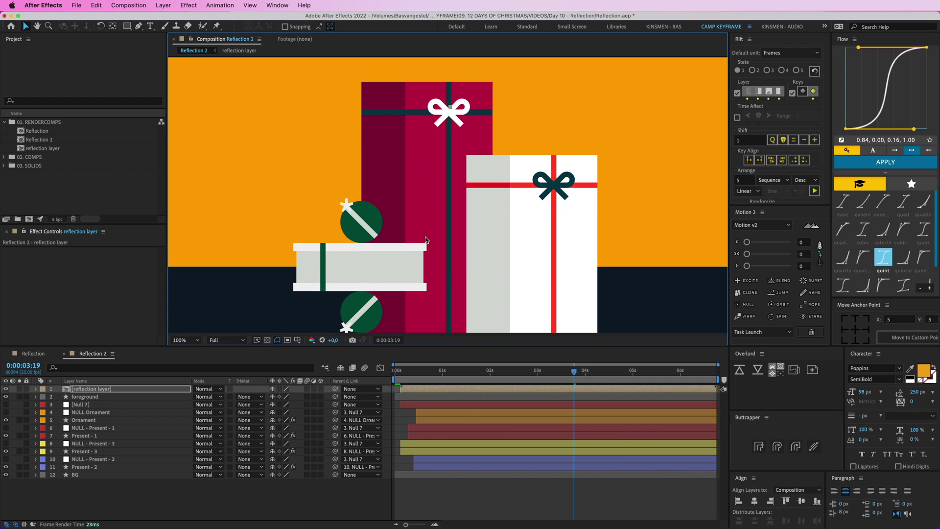
pyautogui.press('.')
pyautogui.moveTo(425, 236); pyautogui.dragTo(453, 109)
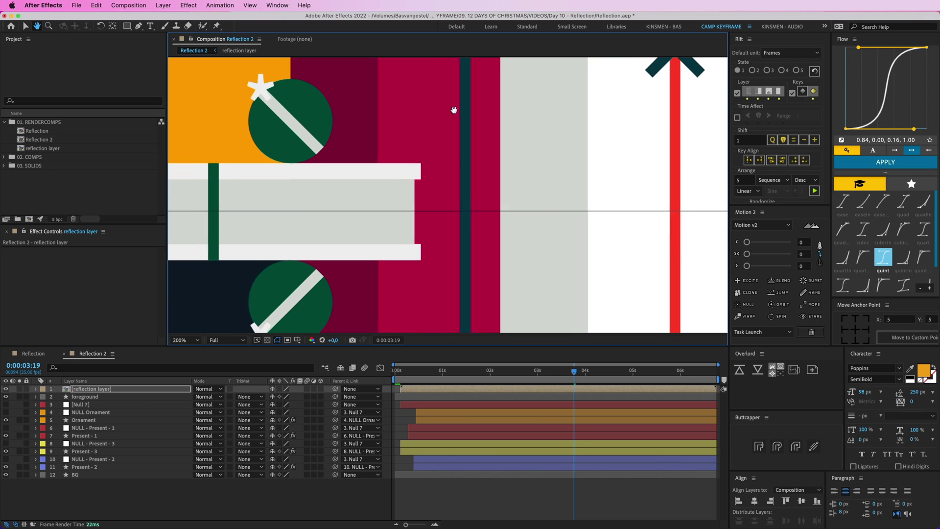
pyautogui.press(',')
pyautogui.press(',')
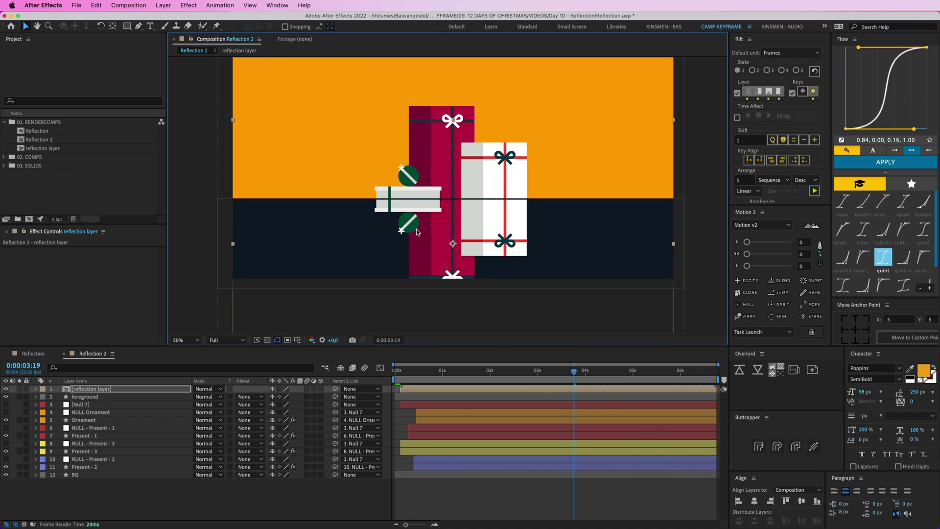
pyautogui.moveTo(459, 210); pyautogui.dragTo(423, 238)
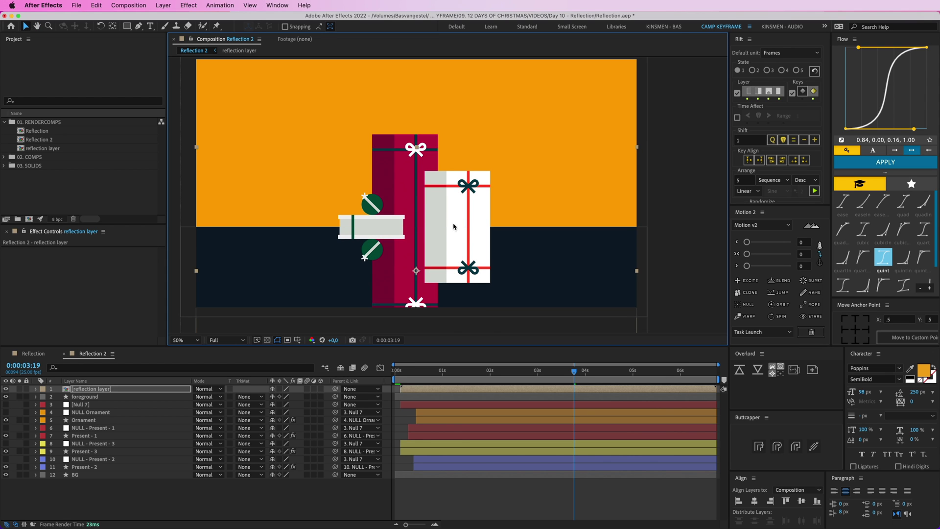
pyautogui.moveTo(426, 198); pyautogui.dragTo(437, 208)
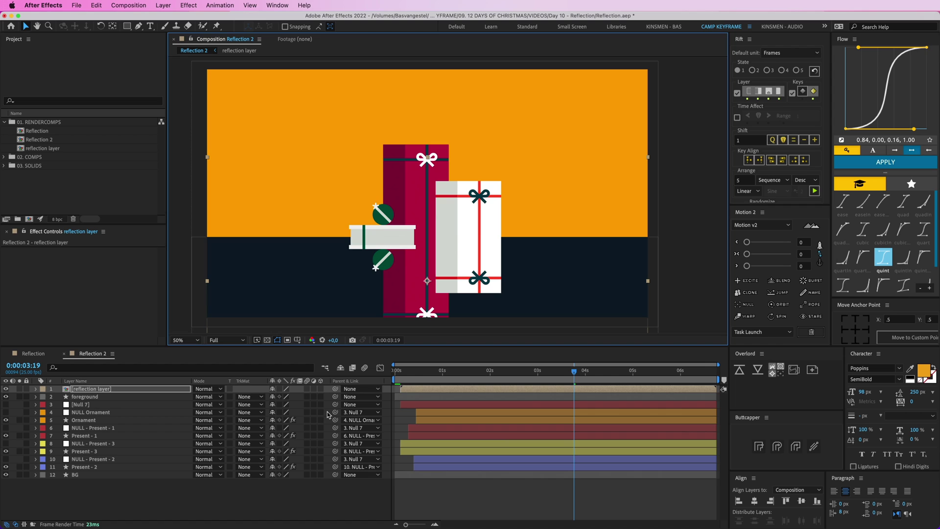
# Set the reflection layer's opacity to 30%
pyautogui.press('t')
pyautogui.click(275, 397)
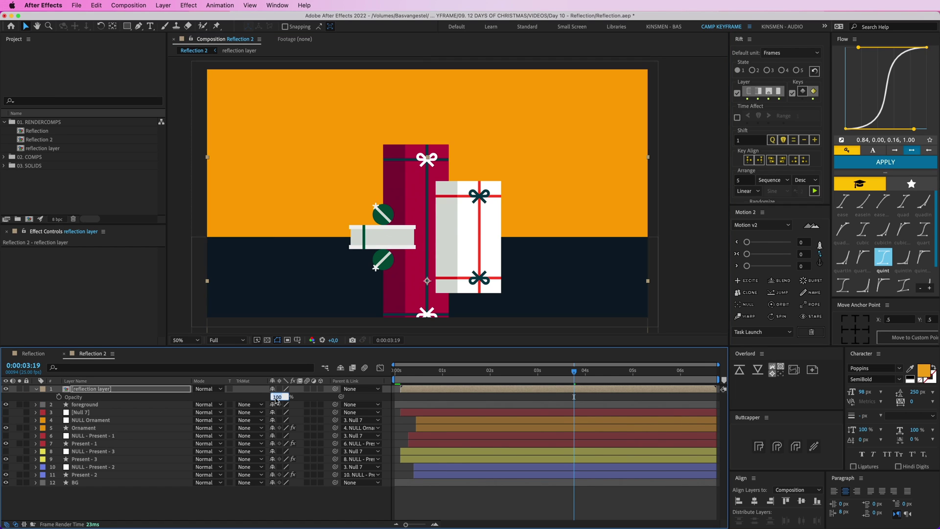
pyautogui.write('30')
pyautogui.press('Return')
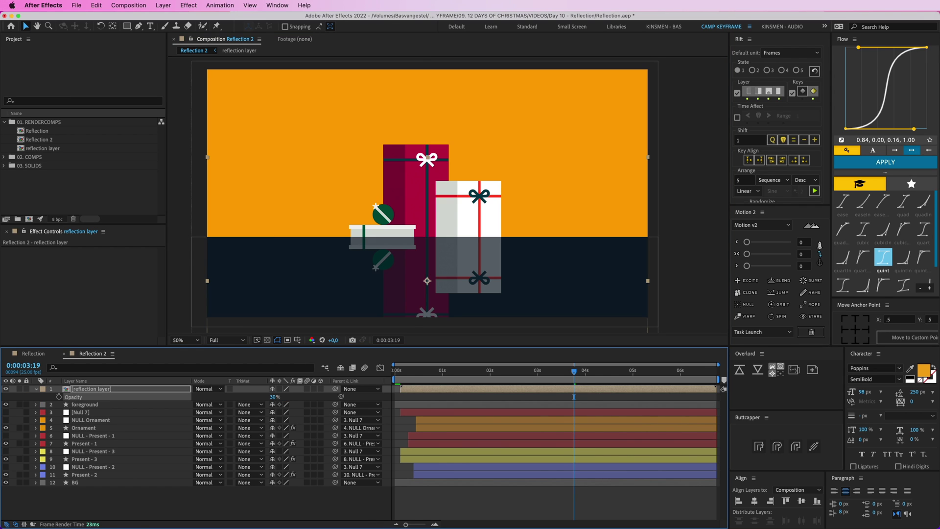
# Lower the reflection layer's opacity to 20%
pyautogui.write('20')
pyautogui.press('Return')
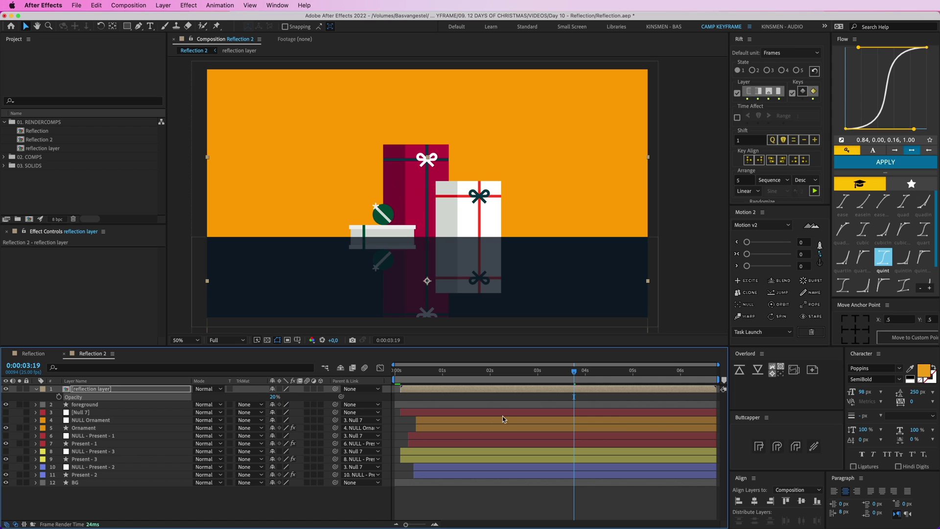
pyautogui.click(483, 504)
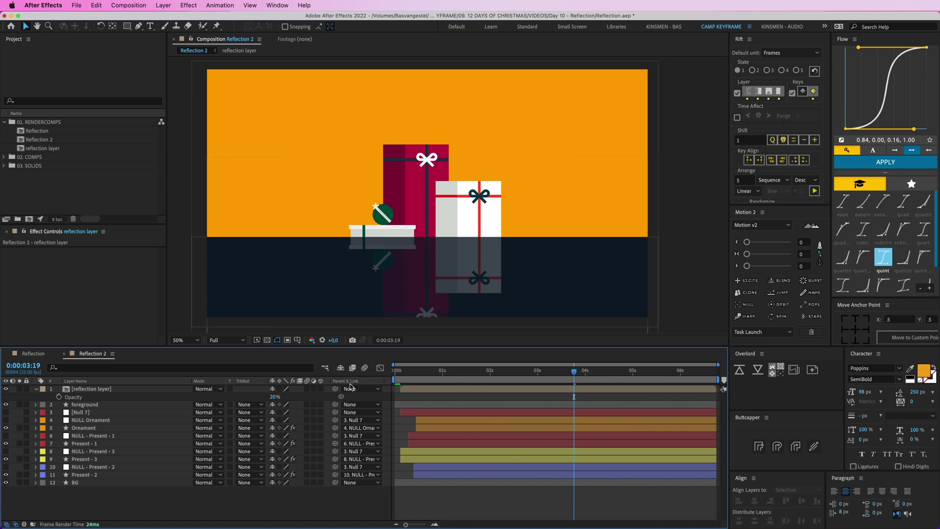
# Scrub through the presents' animation to check how the reflection overlaps the orange background
pyautogui.moveTo(573, 375); pyautogui.dragTo(417, 375)
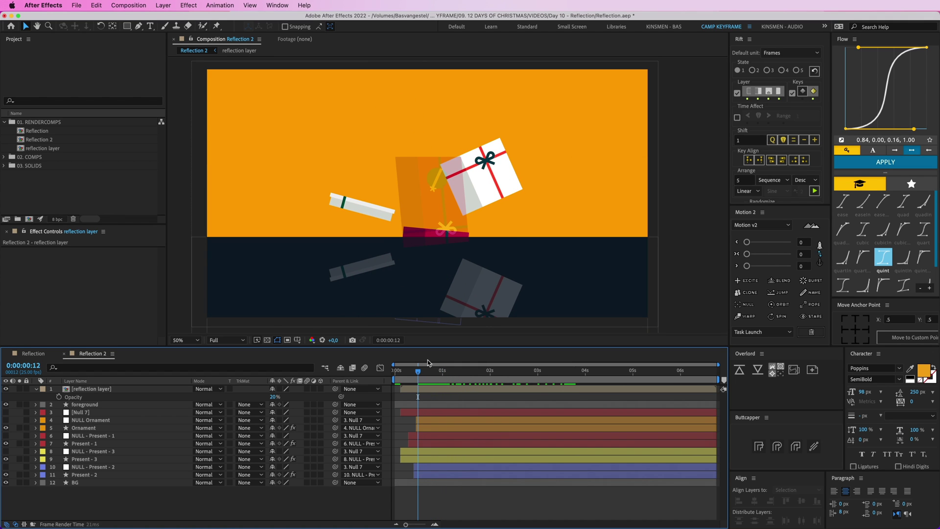
pyautogui.click(427, 393)
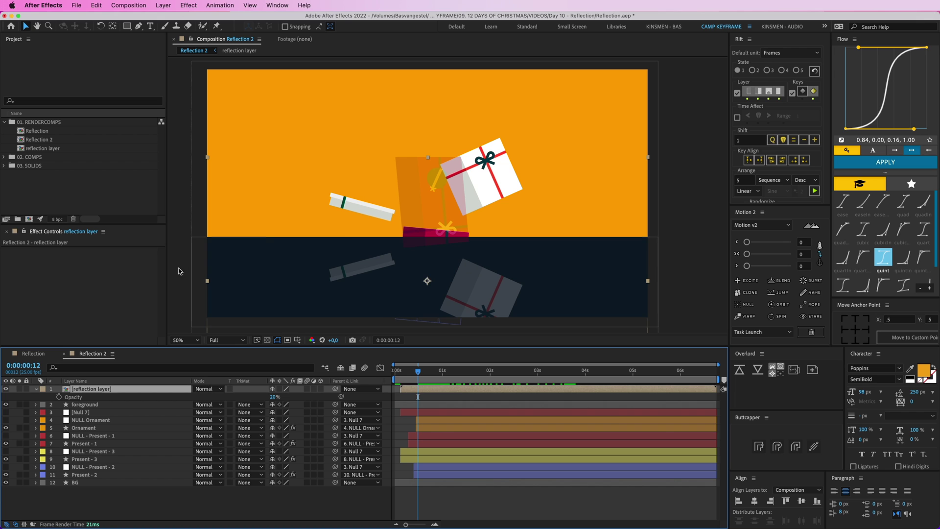
pyautogui.click(429, 396)
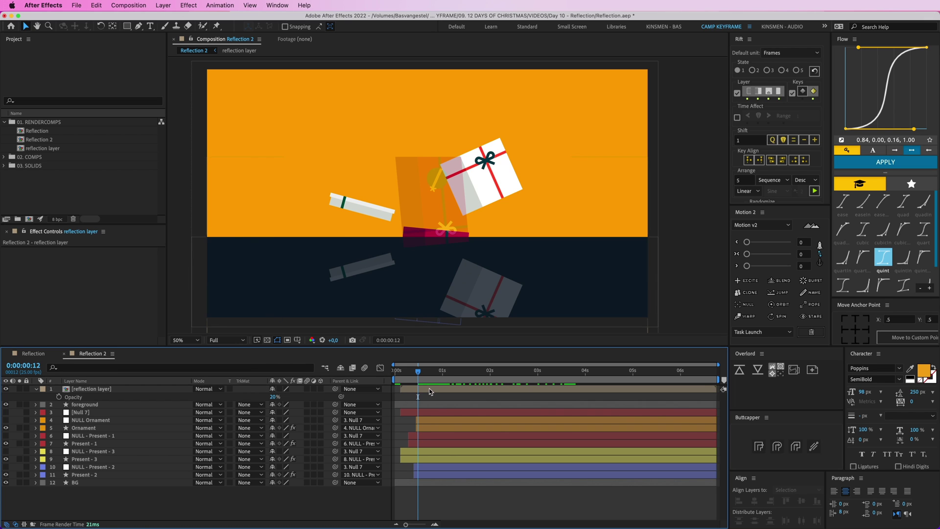
pyautogui.click(430, 392)
pyautogui.moveTo(423, 376); pyautogui.dragTo(507, 380)
# Duplicate the foreground layer and place the copy directly above the reflection layer
pyautogui.click(93, 405)
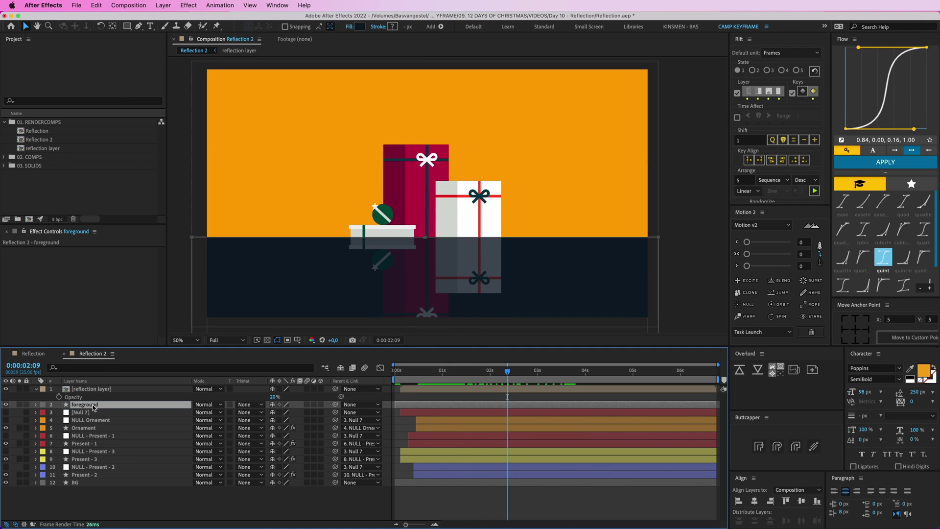
pyautogui.press('super+d')
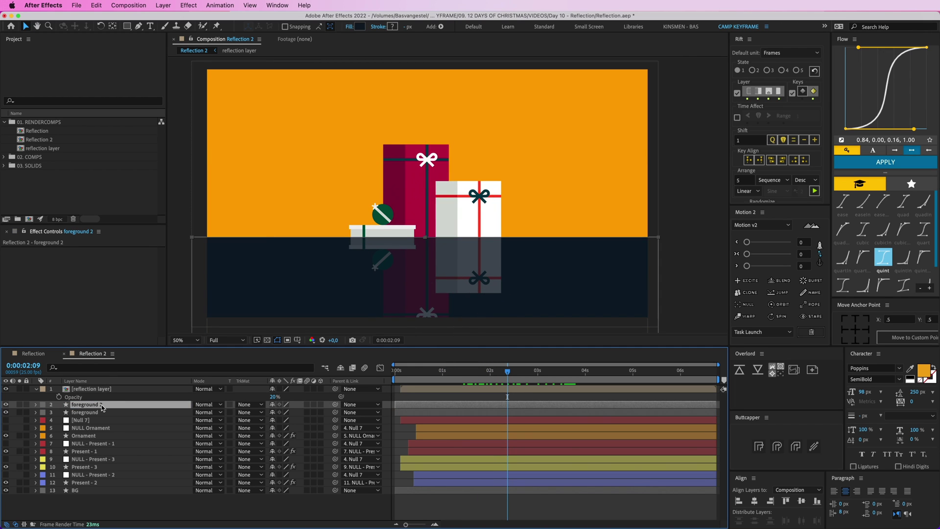
pyautogui.moveTo(98, 399); pyautogui.dragTo(105, 387)
# Set the reflection layer's track matte to Alpha Matte "foreground 2" and preview the animation
pyautogui.click(95, 397)
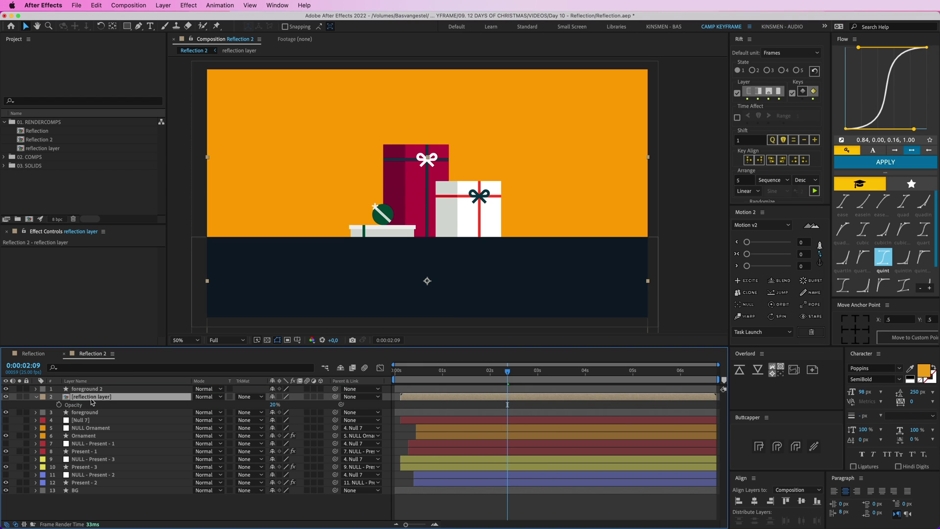
pyautogui.click(249, 396)
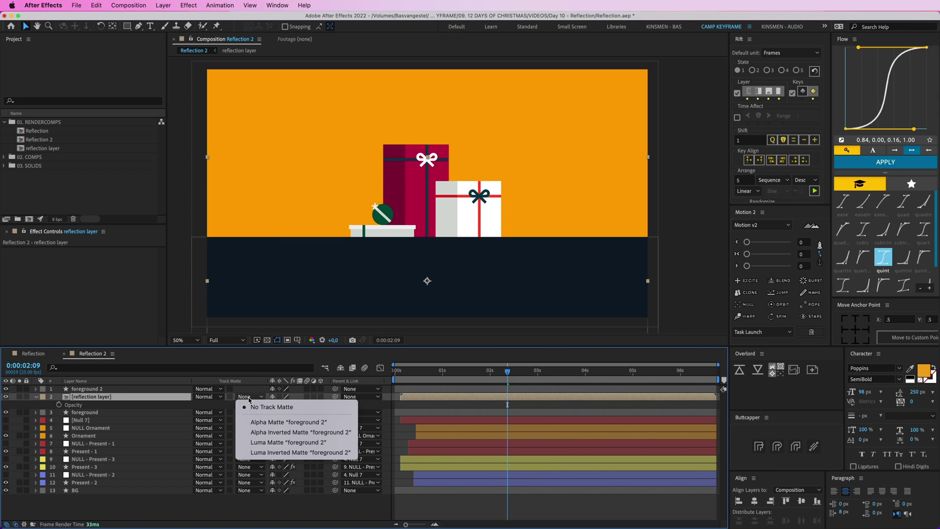
pyautogui.click(290, 422)
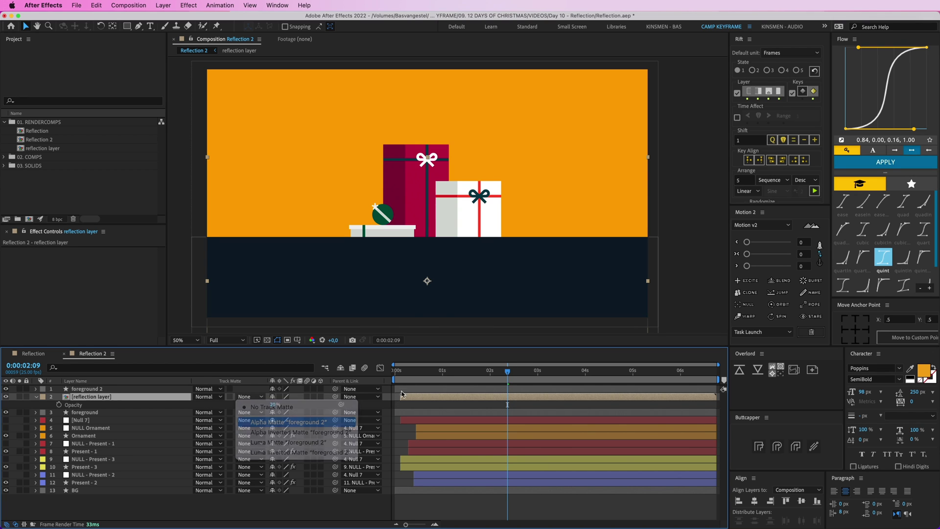
pyautogui.click(470, 401)
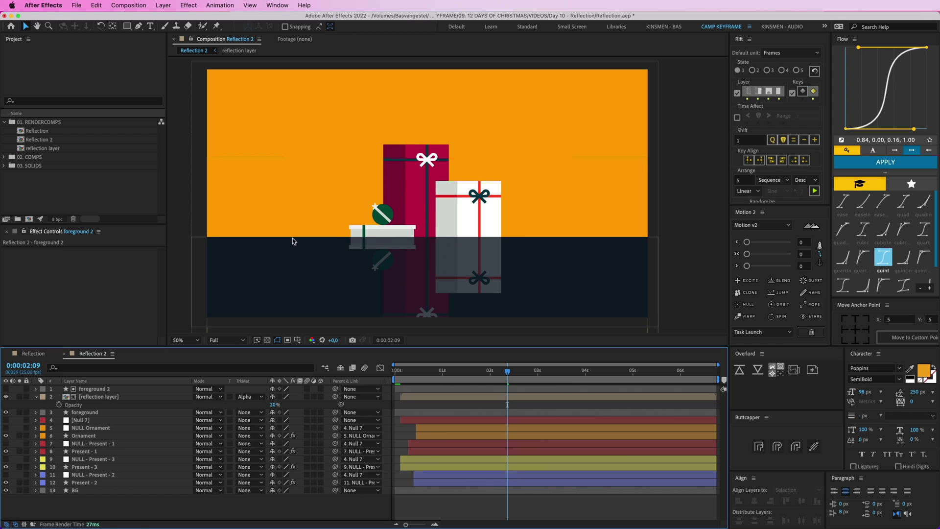
pyautogui.press('space')
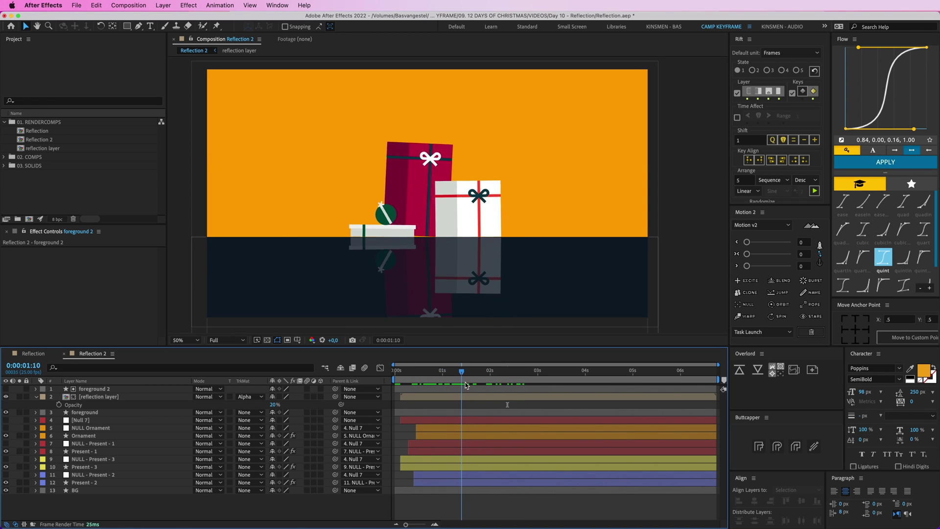
# Draw a wide rectangular mask on the reflection layer, from above the frame to about halfway down the dark foreground
pyautogui.click(433, 396)
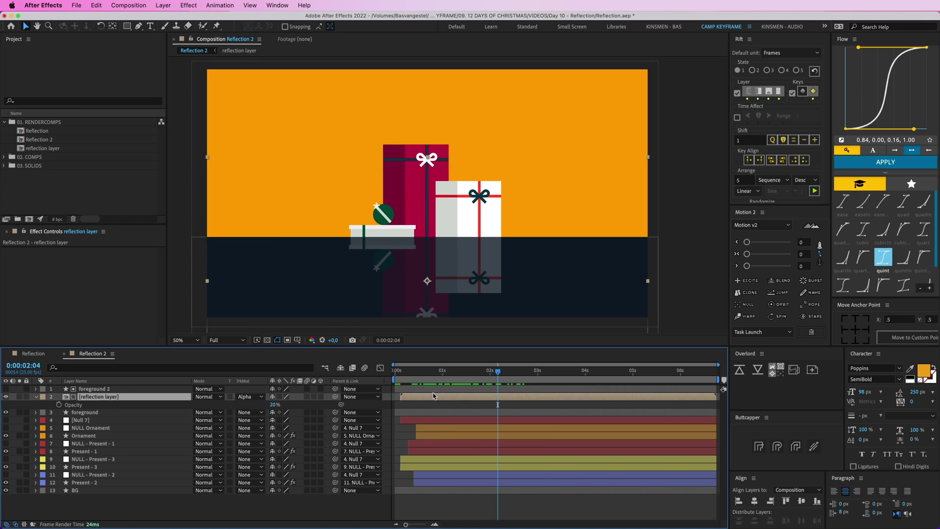
pyautogui.press(',')
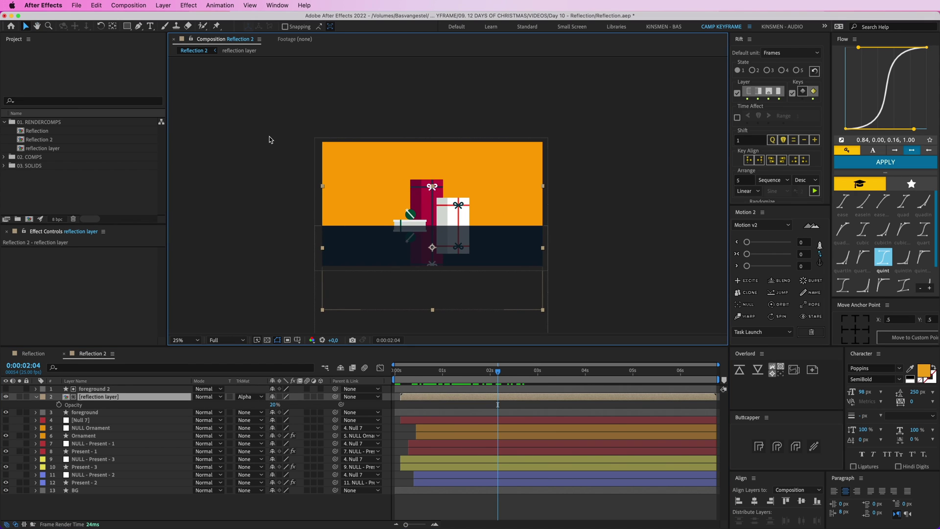
pyautogui.click(127, 26)
pyautogui.moveTo(242, 115); pyautogui.dragTo(637, 247)
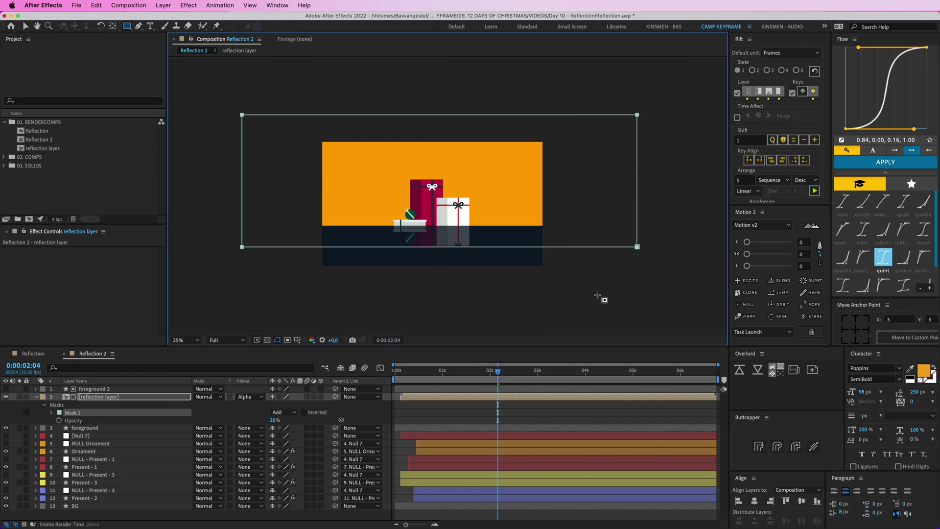
pyautogui.click(514, 412)
pyautogui.press('.')
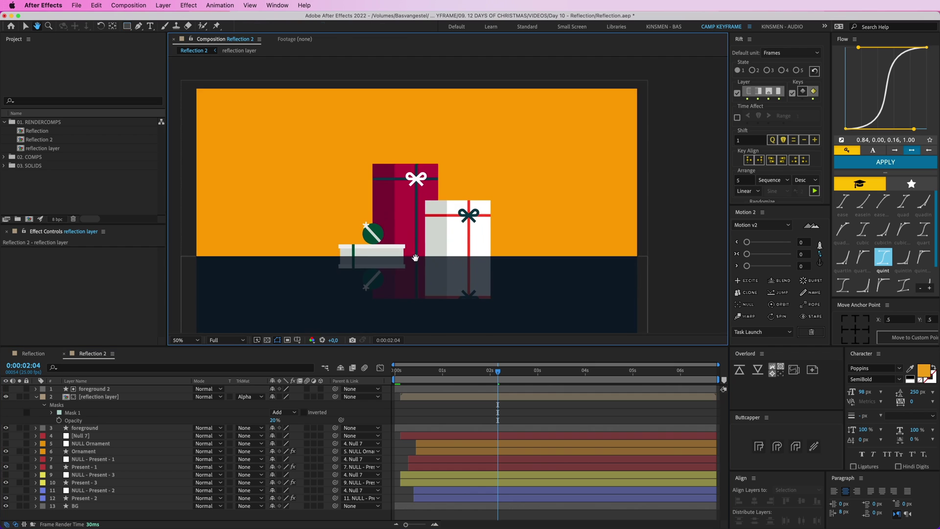
pyautogui.scroll(-1, 416, 238)
pyautogui.press('v')
# Feather the reflection layer's mask by 250 pixels and preview the animation from the start
pyautogui.click(437, 397)
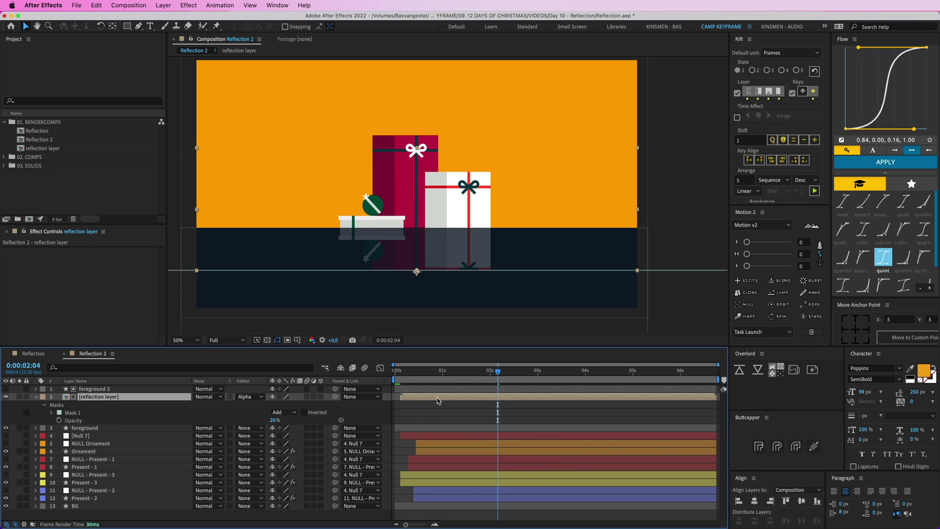
pyautogui.press('f')
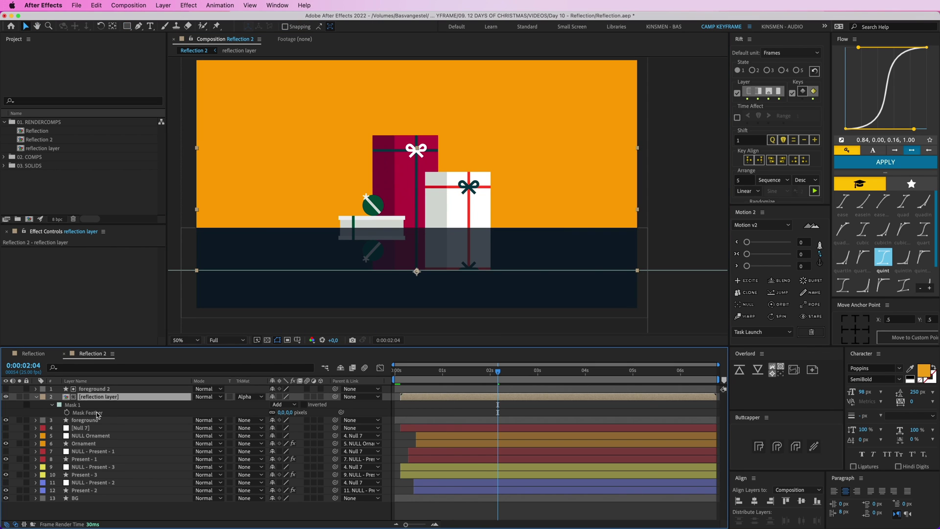
pyautogui.moveTo(289, 414); pyautogui.dragTo(302, 412)
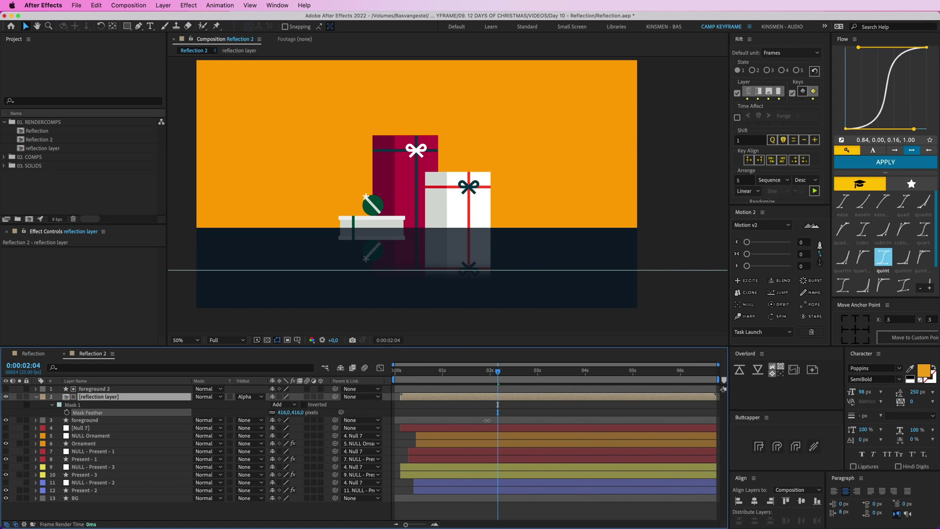
pyautogui.moveTo(487, 420); pyautogui.dragTo(489, 419)
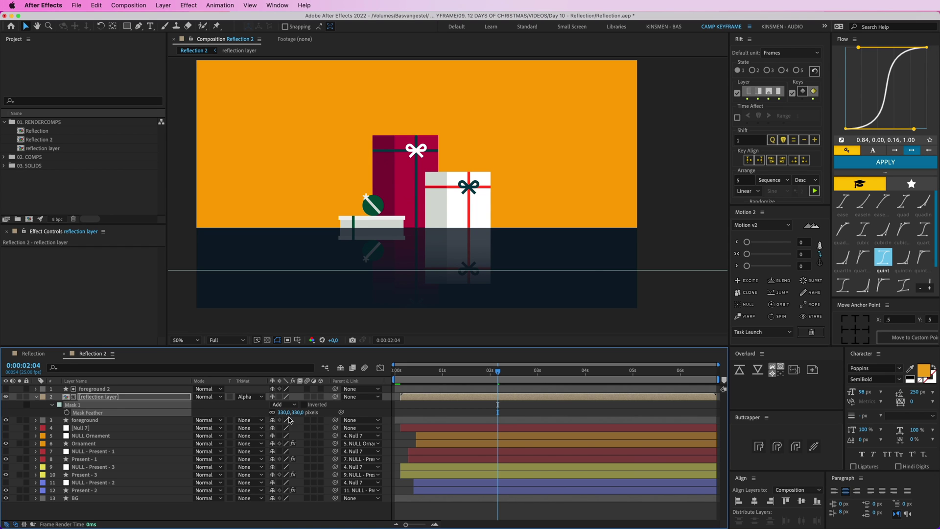
pyautogui.press('Return')
pyautogui.click(544, 409)
pyautogui.moveTo(498, 371); pyautogui.dragTo(398, 386)
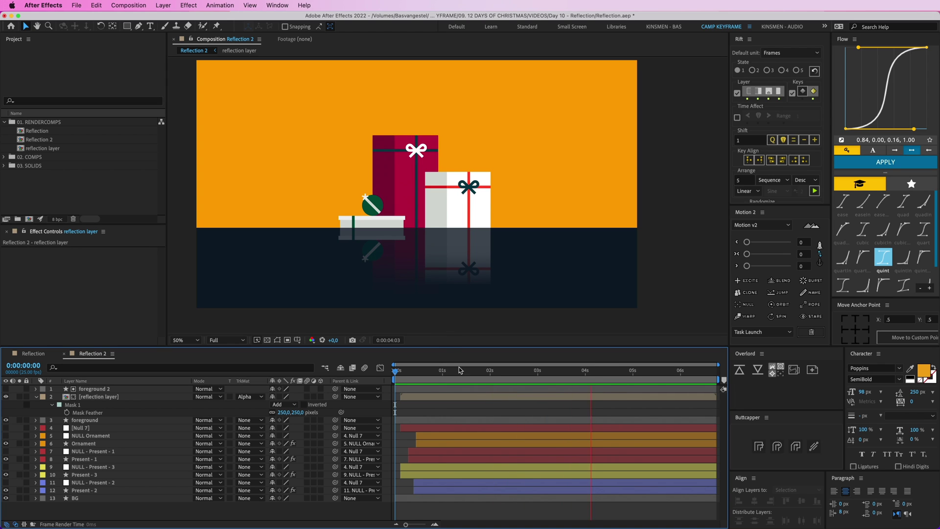
# Raise the lower edge of the reflection layer's mask slightly, and nudge the reflection layer down a little
pyautogui.click(446, 396)
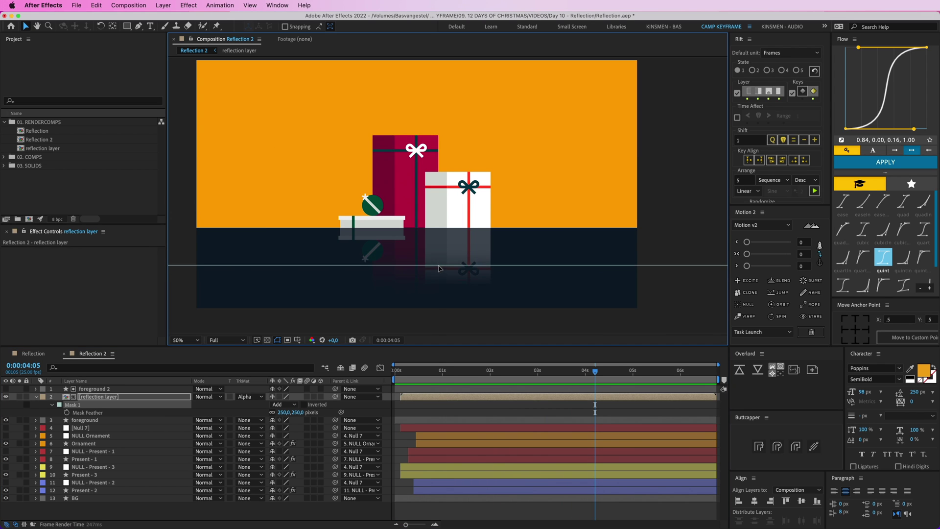
pyautogui.moveTo(438, 265); pyautogui.dragTo(437, 260)
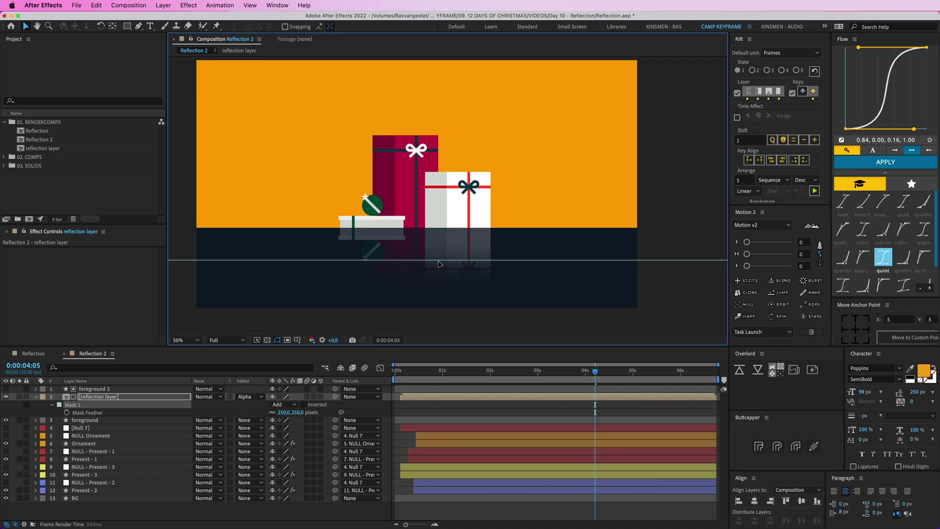
pyautogui.click(465, 398)
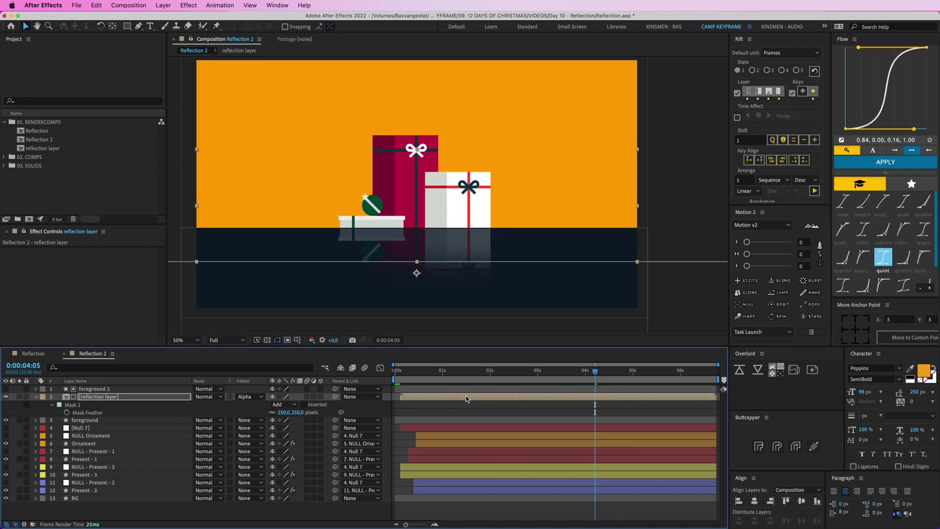
pyautogui.press('Down')
pyautogui.press('Down')
pyautogui.click(474, 404)
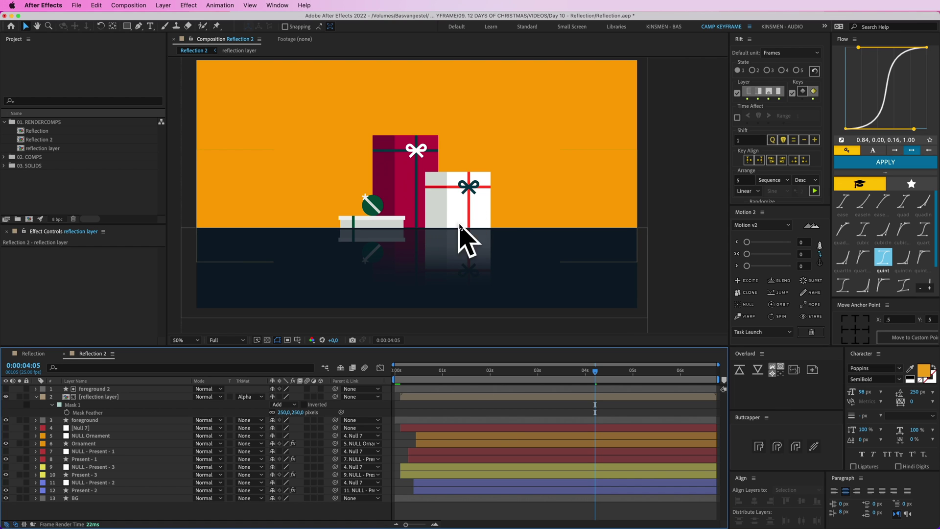
# Examine the Turbulent Displace settings on the Presents layer in the finished Reflection composition, and return to Reflection 2
pyautogui.click(413, 398)
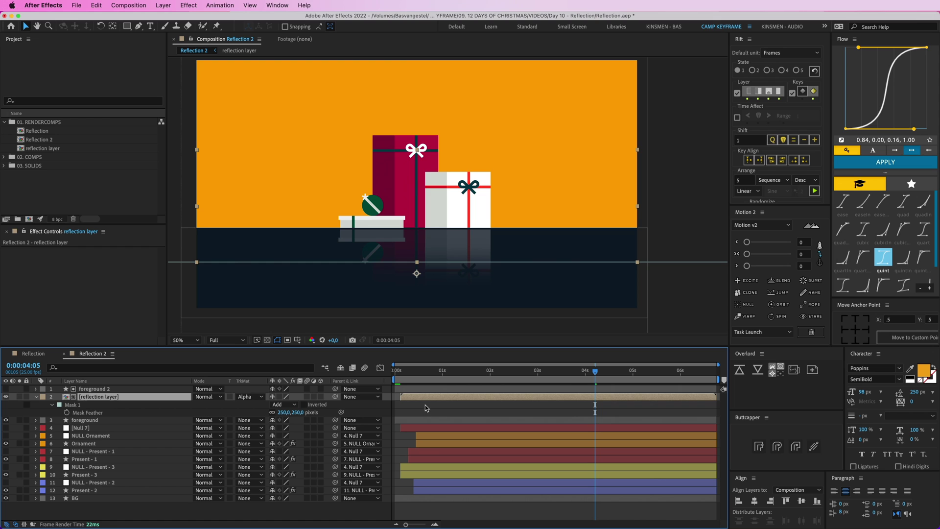
pyautogui.click(427, 405)
pyautogui.click(33, 353)
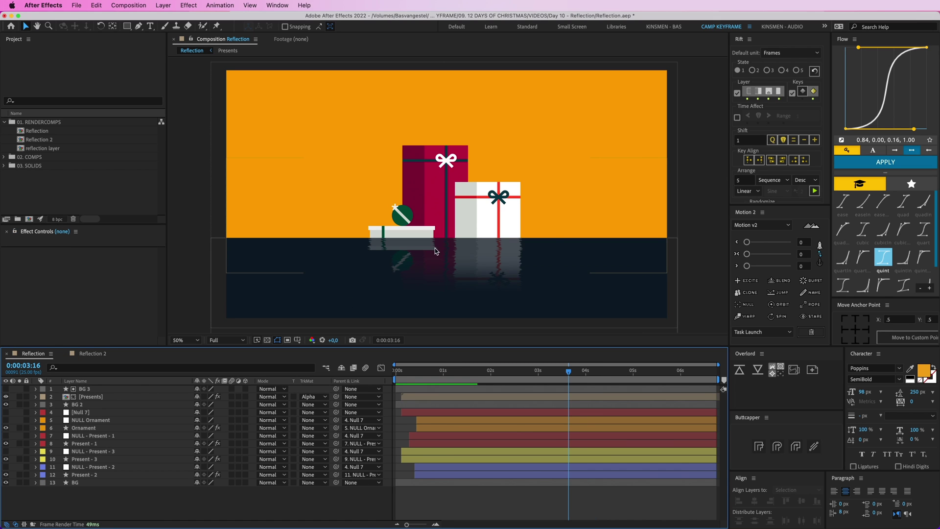
pyautogui.click(434, 235)
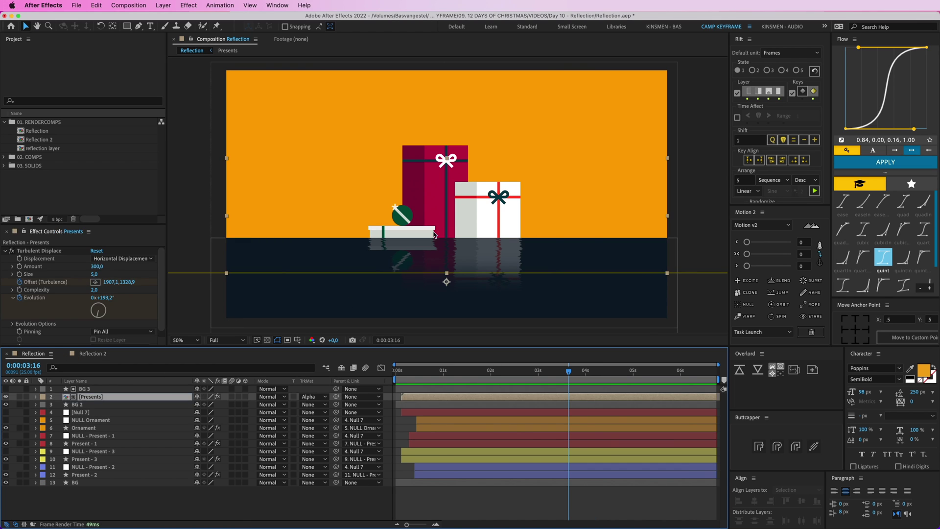
pyautogui.click(63, 250)
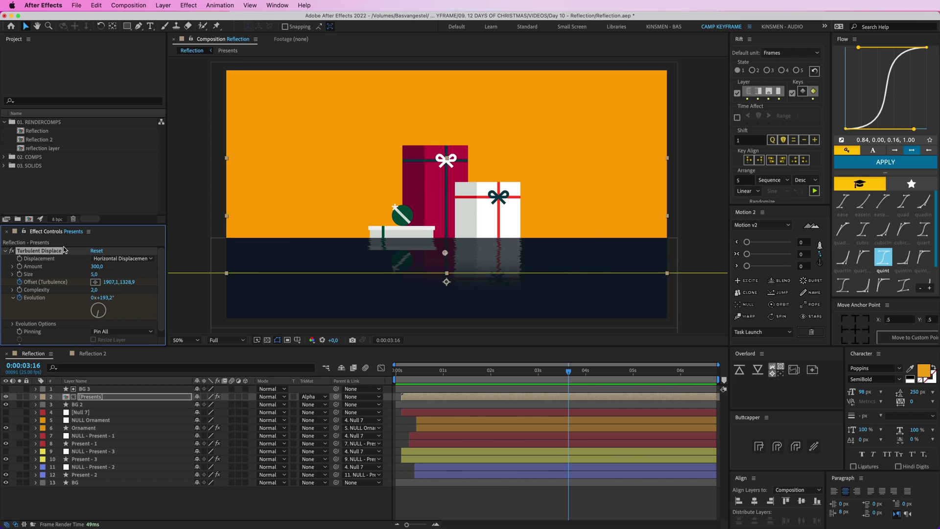
pyautogui.click(93, 352)
# Apply the Distort effect Turbulent Displace to the reflection layer and check the distortion up close
pyautogui.click(470, 396)
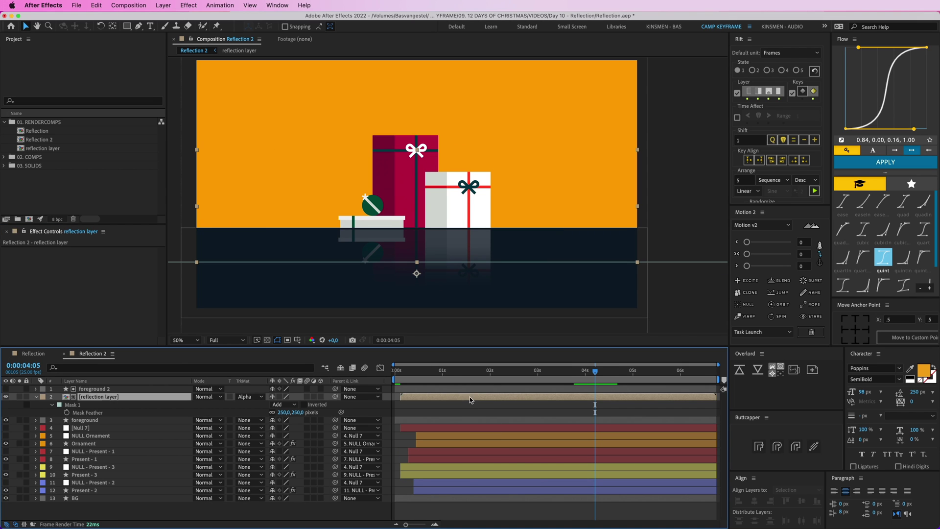
pyautogui.click(304, 6)
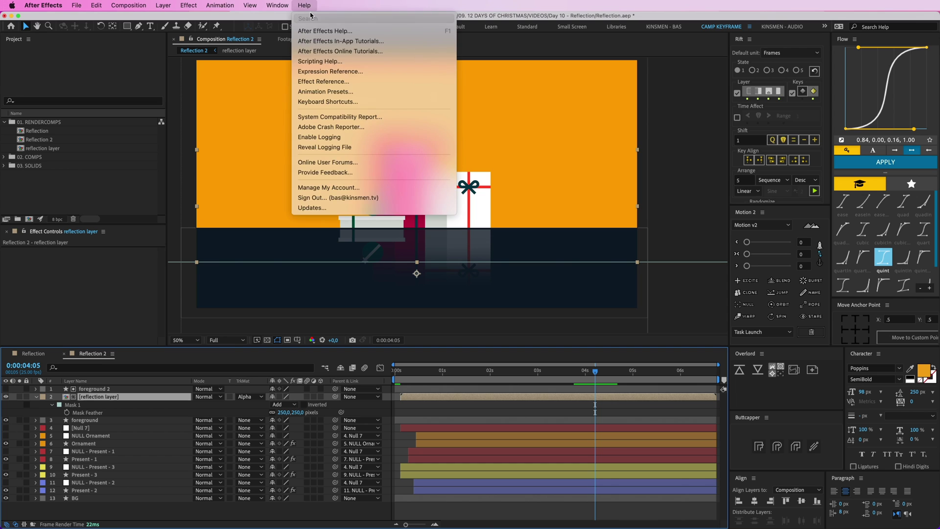
pyautogui.write('turbu')
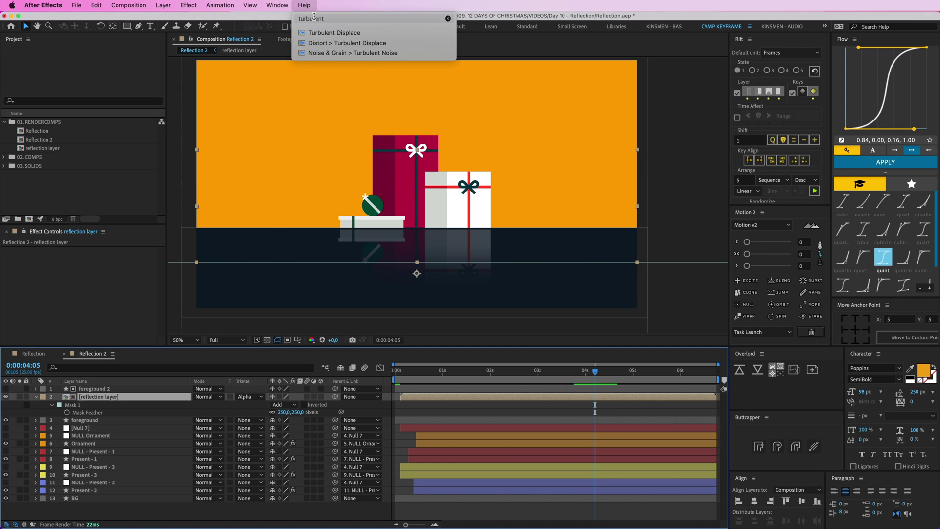
pyautogui.write('lent')
pyautogui.moveTo(359, 43)
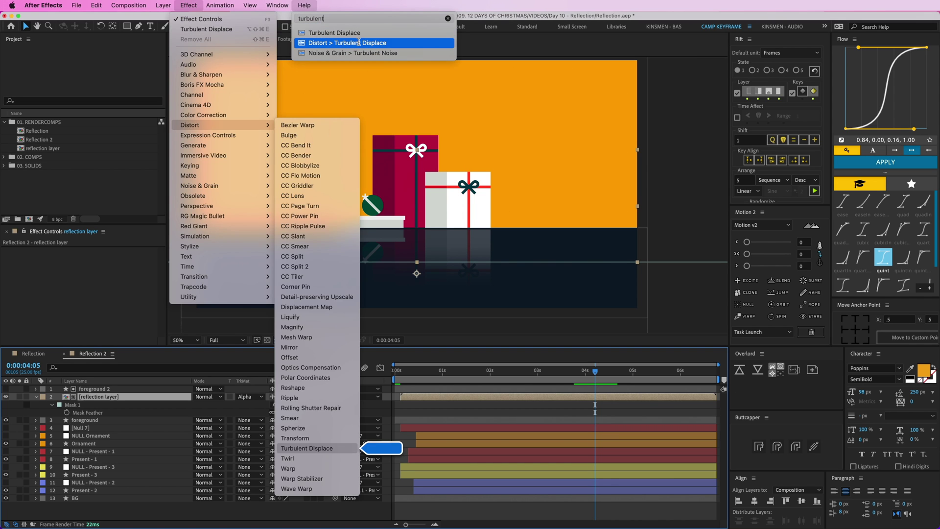
pyautogui.press('Escape')
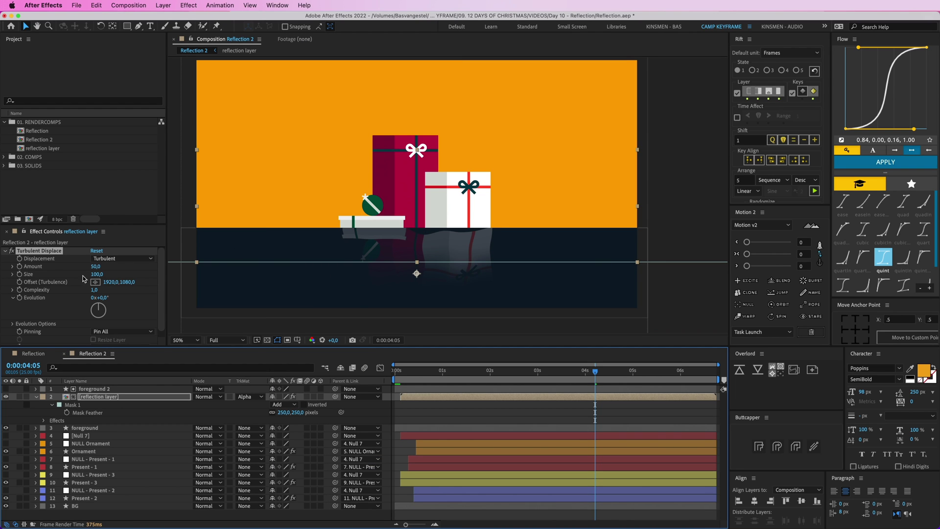
pyautogui.scroll(2, 409, 245)
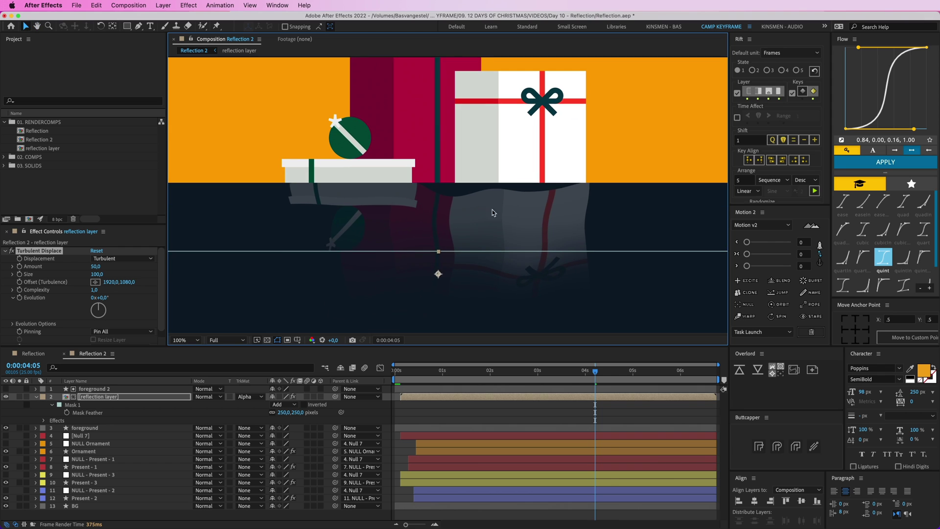
# Set the reflection layer's Turbulent Displace to Horizontal Displacement with an Amount of 500 and a Size of 3
pyautogui.click(101, 259)
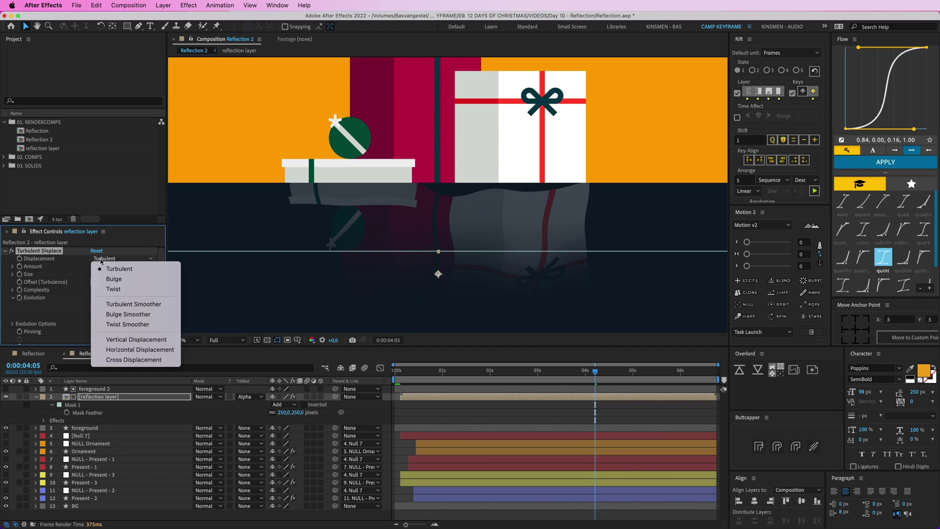
pyautogui.click(138, 349)
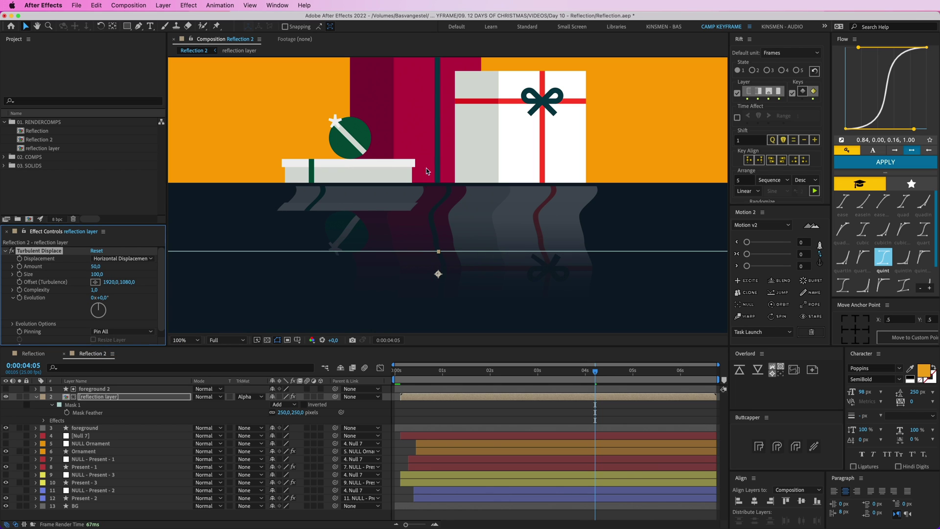
pyautogui.click(97, 267)
pyautogui.write('500')
pyautogui.press('Return')
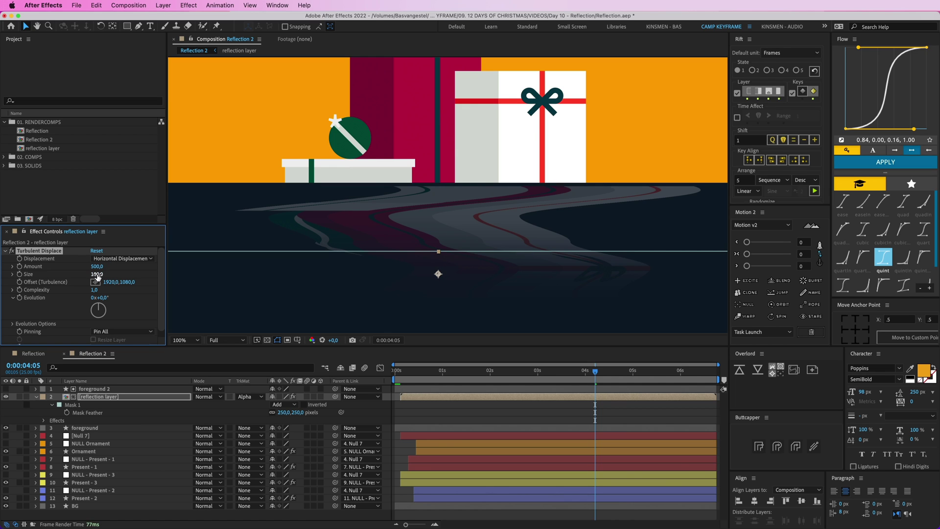
pyautogui.click(97, 275)
pyautogui.write('3')
pyautogui.press('Return')
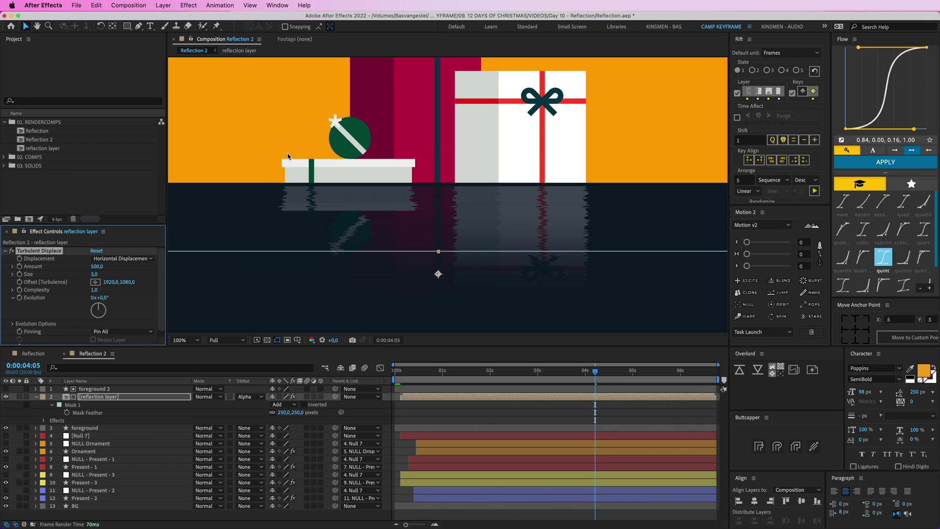
# Try a Turbulent Displace Complexity of 3, settle on 2, and scrub through the animation to check the ripples
pyautogui.click(95, 291)
pyautogui.write('3')
pyautogui.press('Return')
pyautogui.click(94, 289)
pyautogui.write('2')
pyautogui.press('Return')
pyautogui.click(494, 417)
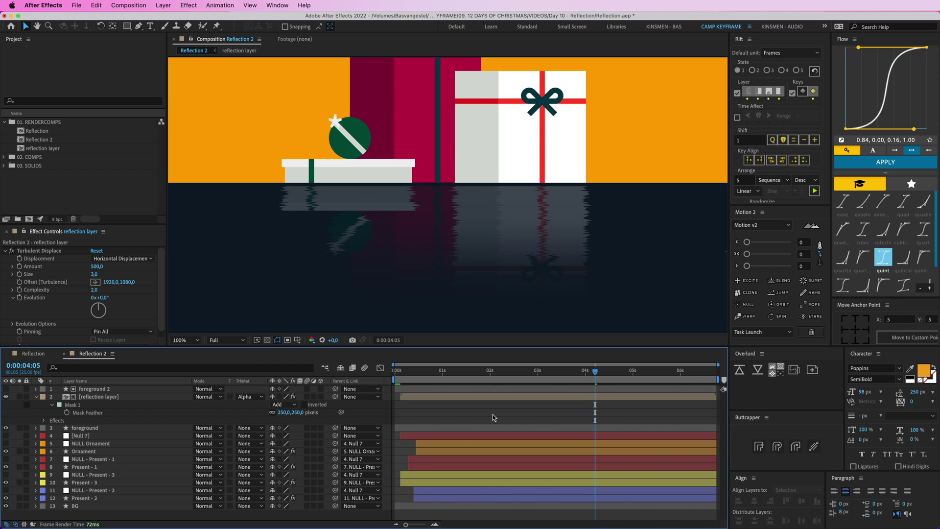
pyautogui.click(451, 395)
pyautogui.press(',')
pyautogui.press(',')
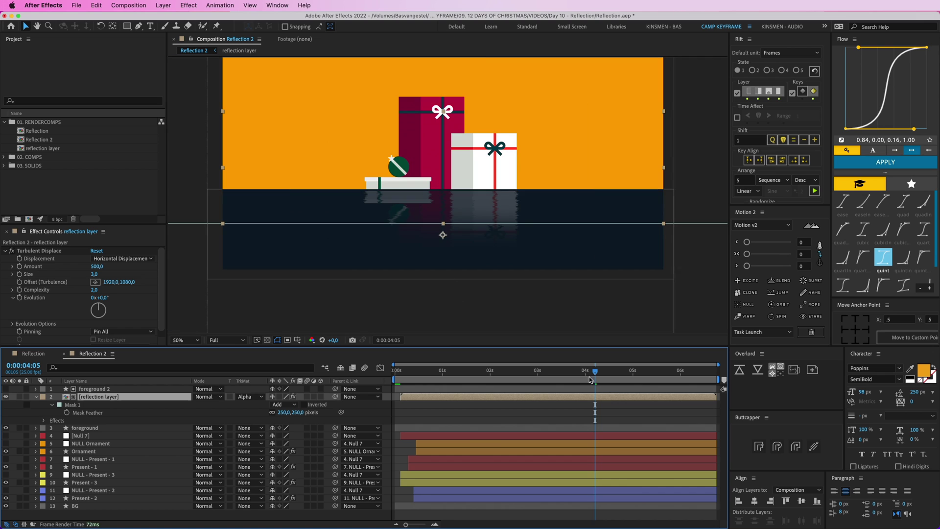
pyautogui.moveTo(589, 379); pyautogui.dragTo(542, 382)
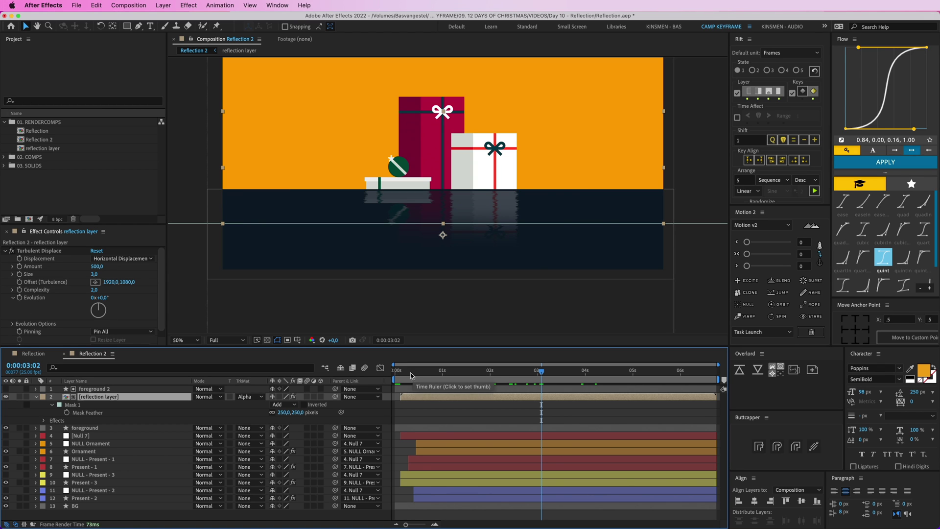
# Keyframe Offset (Turbulence) from about 1920, 1482 at 0:00:00:03 to about 1936, 742 at 0:00:06:15
pyautogui.click(400, 375)
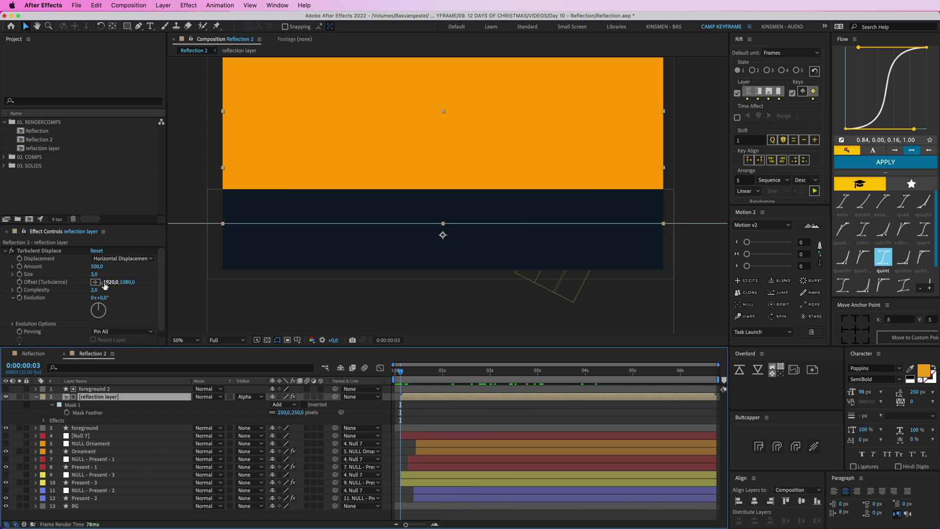
pyautogui.click(19, 283)
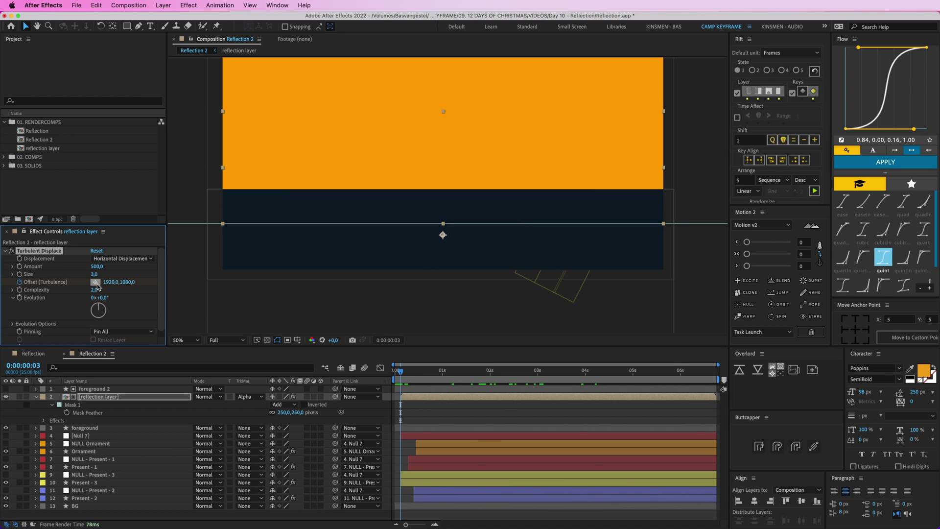
pyautogui.click(95, 283)
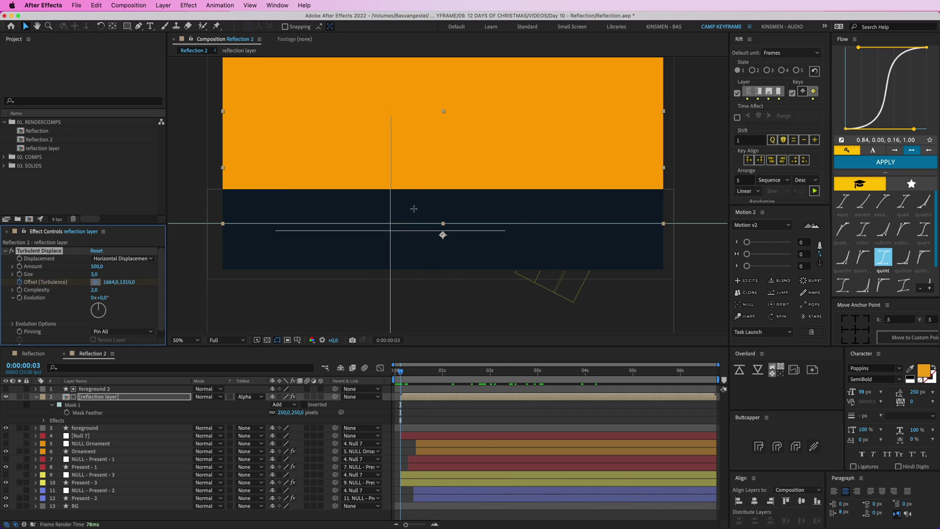
pyautogui.click(443, 188)
pyautogui.moveTo(697, 376); pyautogui.dragTo(708, 372)
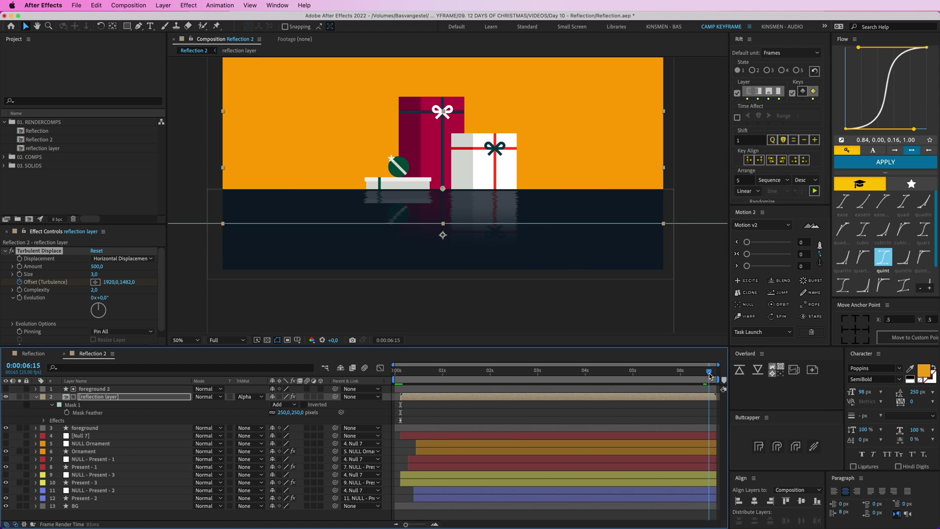
pyautogui.click(95, 283)
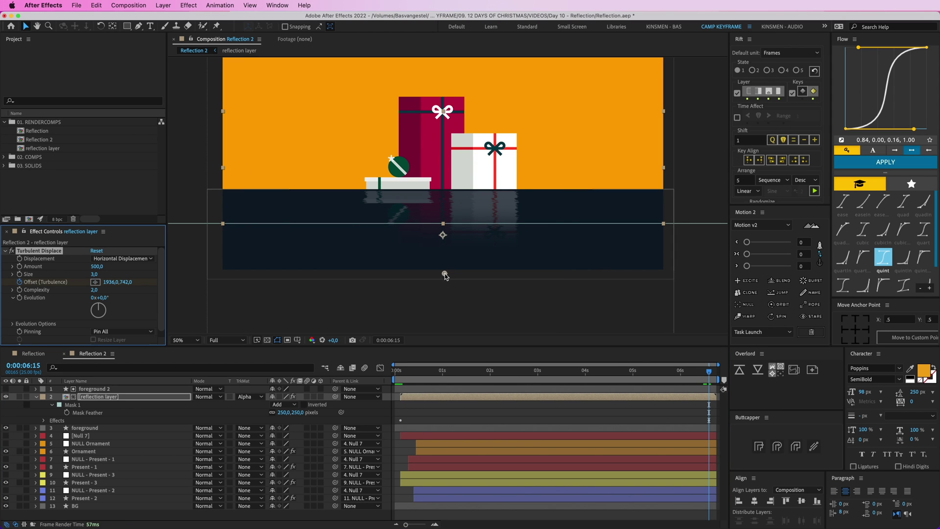
# Keyframe Evolution from 0 at 0:00:00:03 to one full revolution at 0:00:06:15, and preview the animation
pyautogui.moveTo(696, 378); pyautogui.dragTo(400, 377)
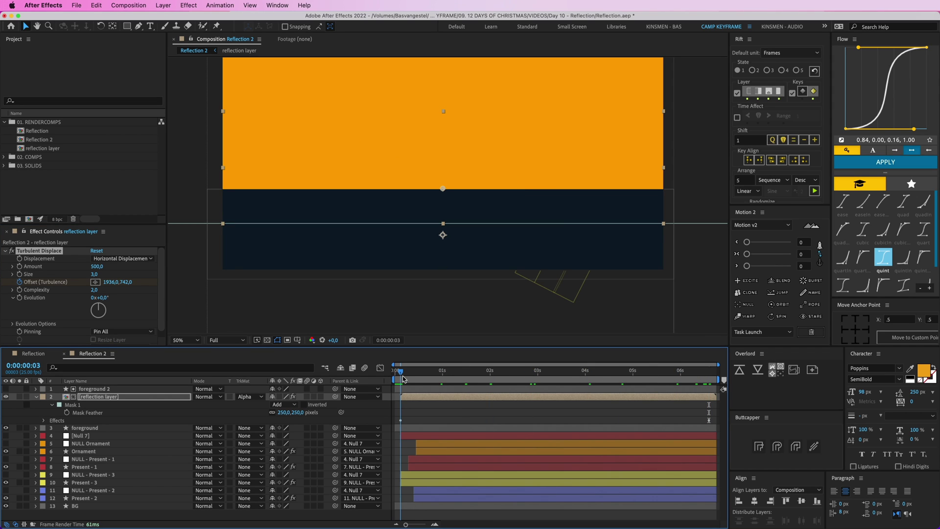
pyautogui.click(21, 300)
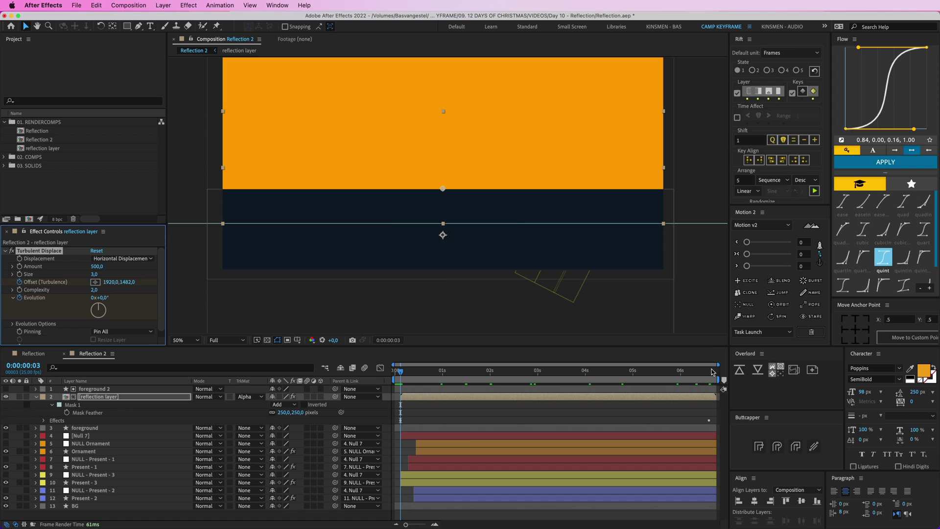
pyautogui.click(706, 373)
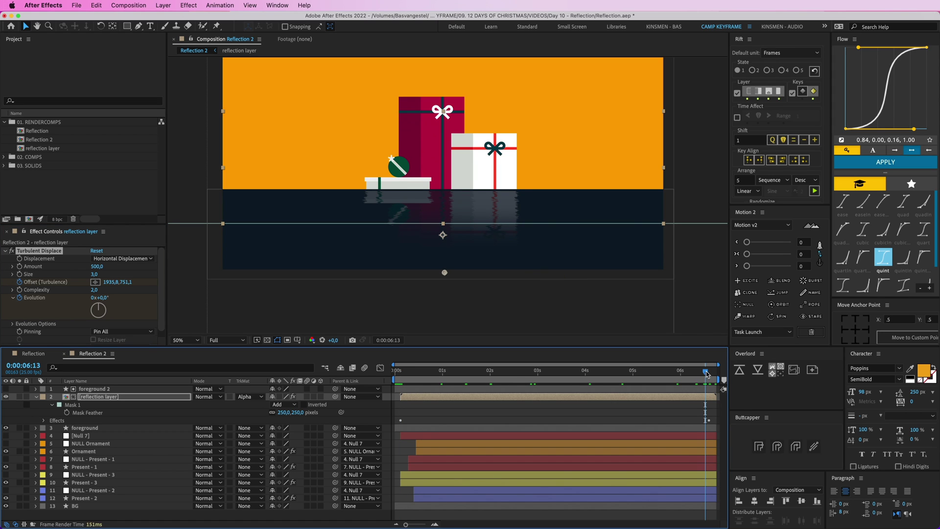
pyautogui.moveTo(706, 375); pyautogui.dragTo(709, 374)
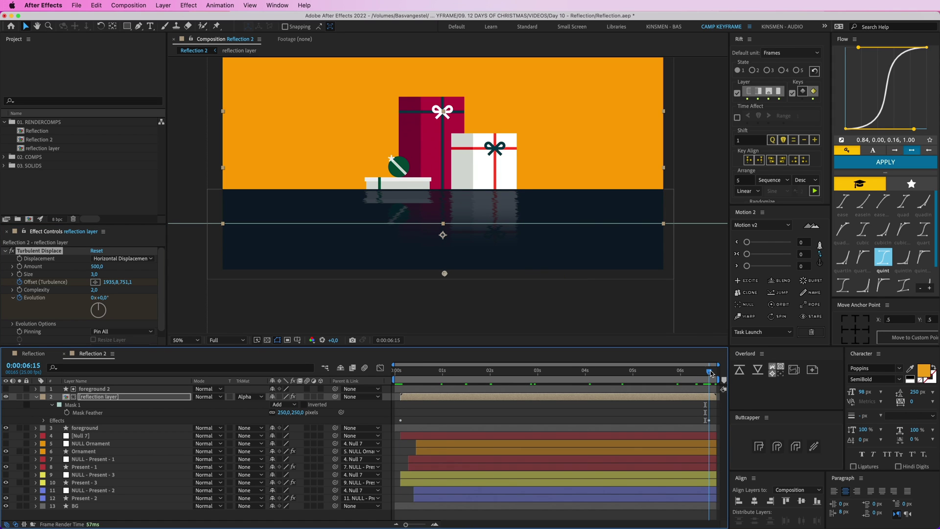
pyautogui.click(93, 297)
pyautogui.write('1')
pyautogui.press('Return')
pyautogui.click(409, 380)
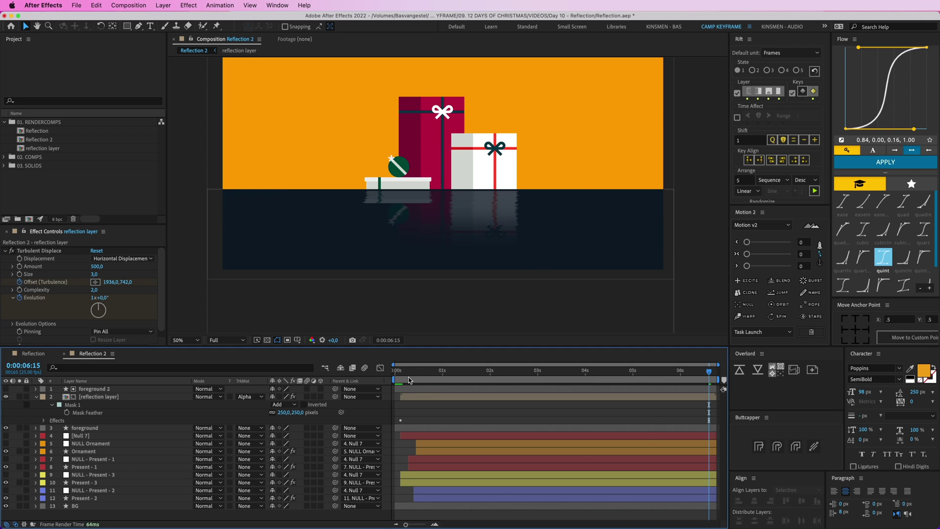
pyautogui.press('space')
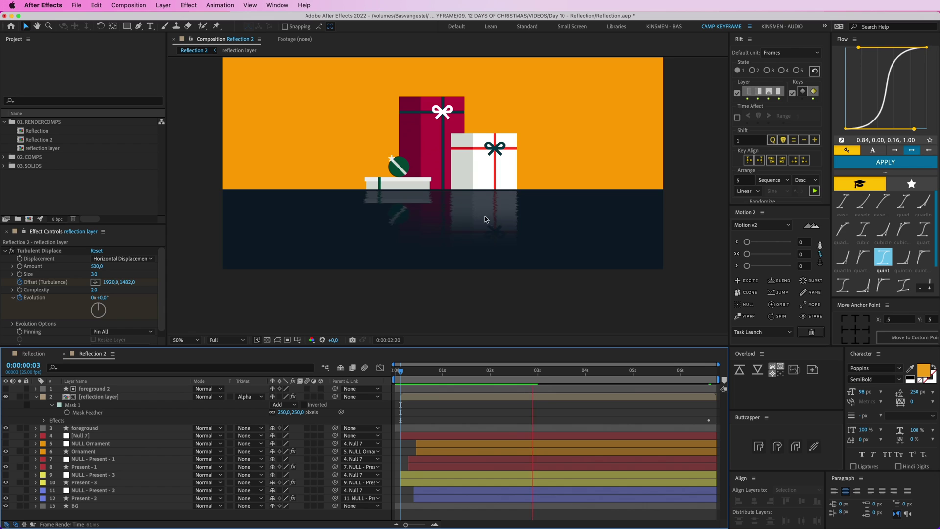
pyautogui.press('space')
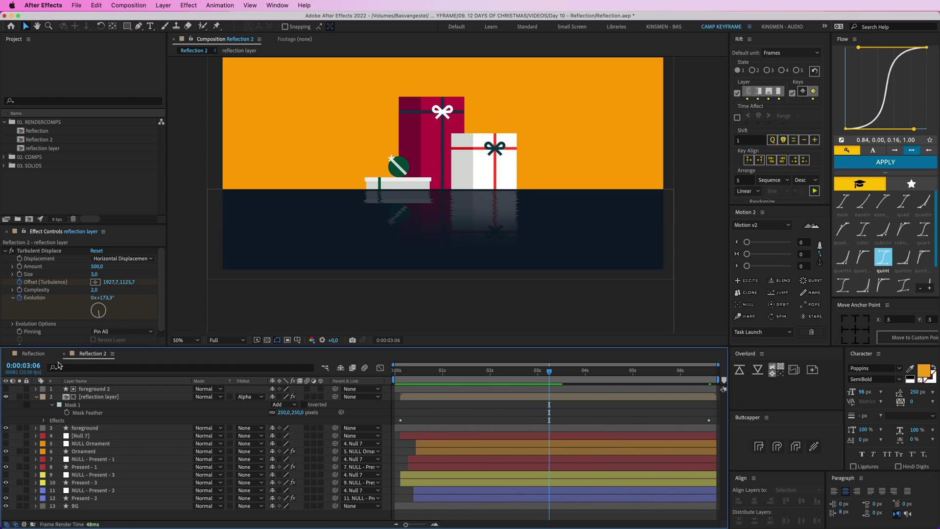
# Reveal the reflection layer's keyframes, set Evolution at 0:00:06:15 to 111°, and preview from 0:00:00:03
pyautogui.click(437, 395)
pyautogui.press('u')
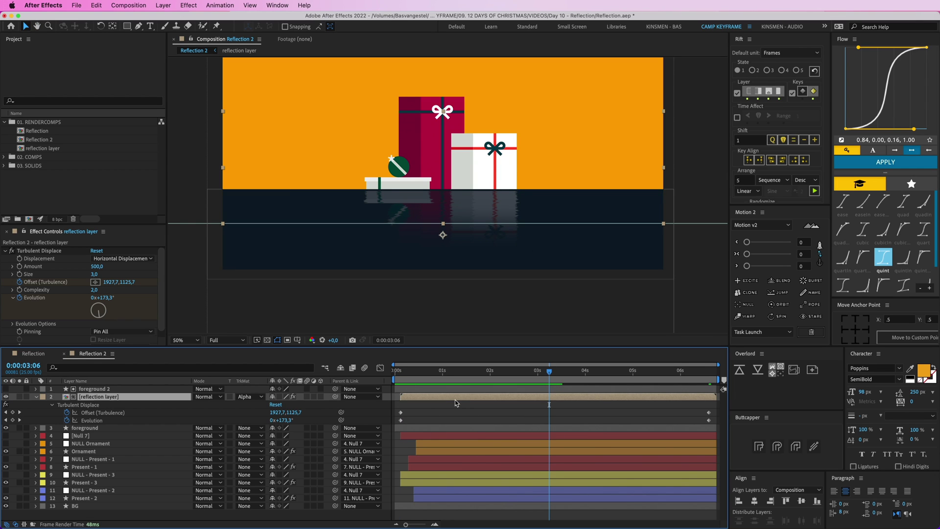
pyautogui.moveTo(697, 375); pyautogui.dragTo(709, 374)
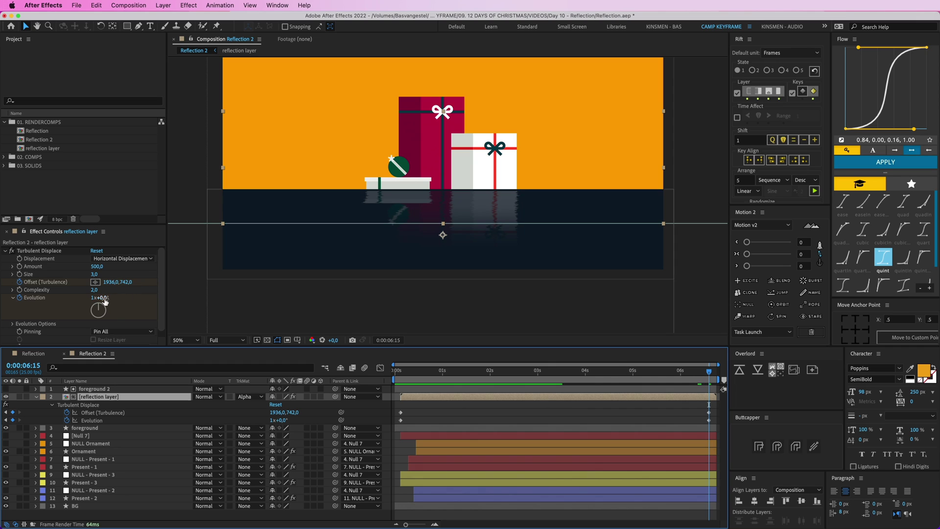
pyautogui.click(93, 297)
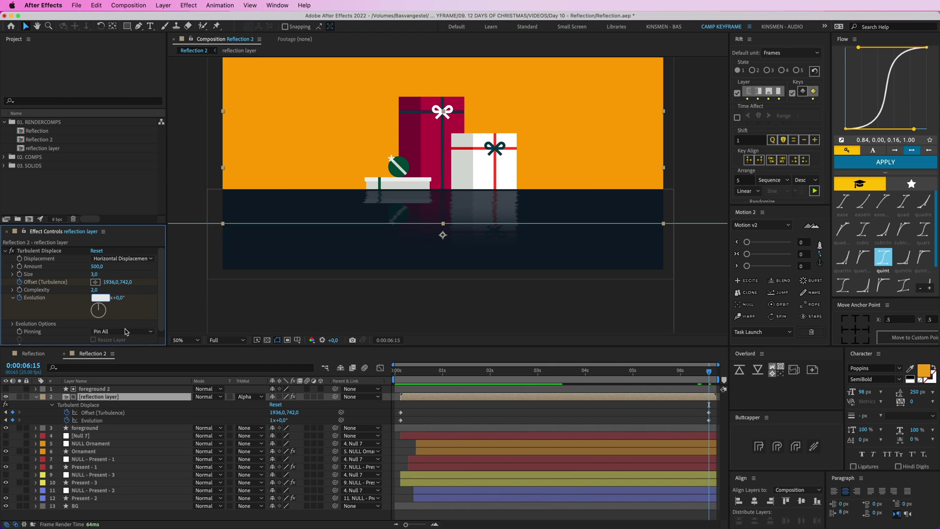
pyautogui.write('0')
pyautogui.press('Return')
pyautogui.moveTo(105, 297); pyautogui.dragTo(115, 299)
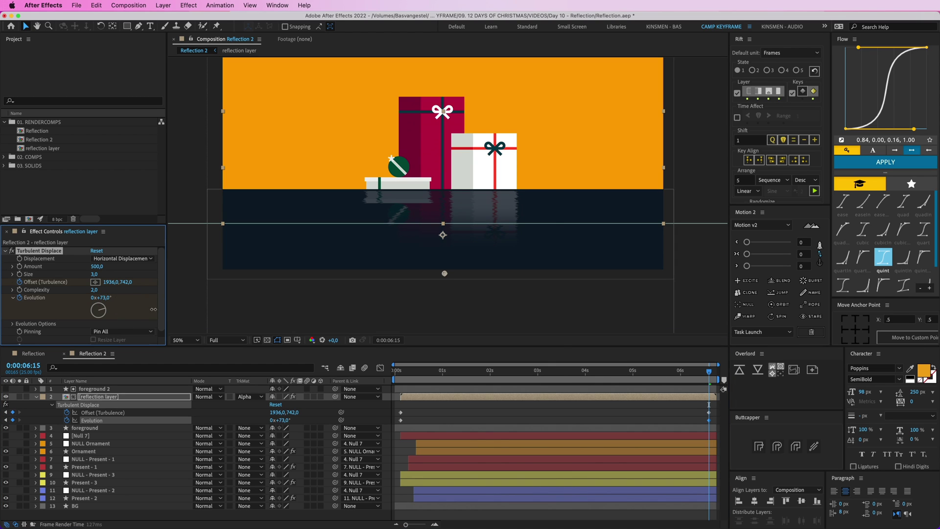
pyautogui.click(399, 374)
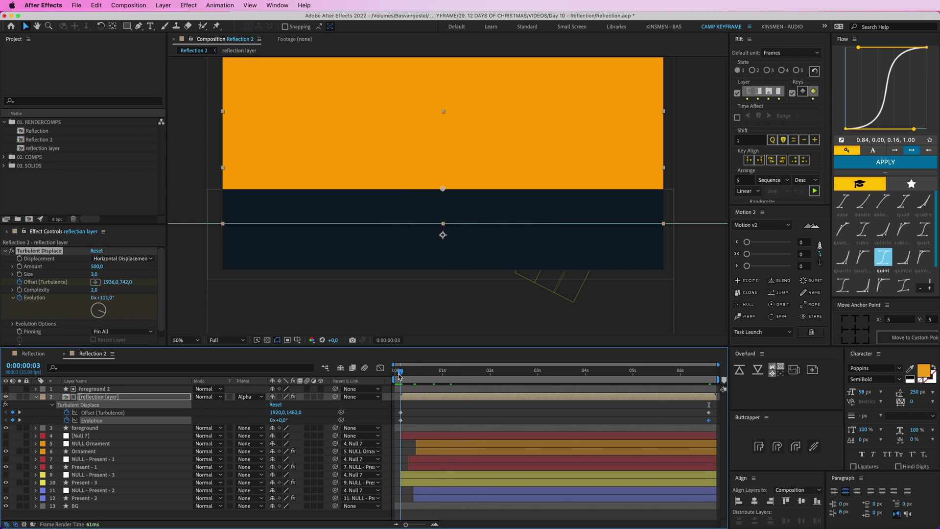
pyautogui.press('space')
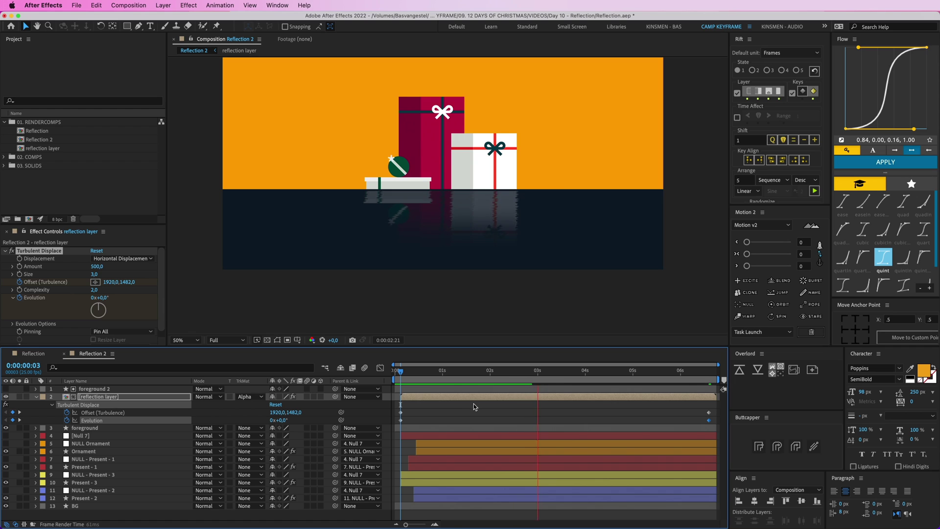
# Move the Offset (Turbulence) point at 0:00:06:15 to about 1916, 1118 and scrub through the result
pyautogui.click(709, 371)
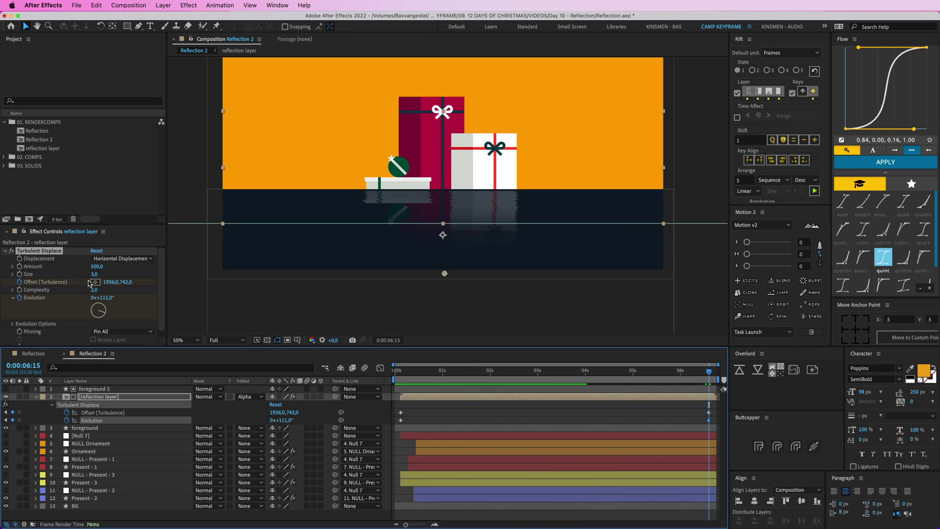
pyautogui.click(95, 282)
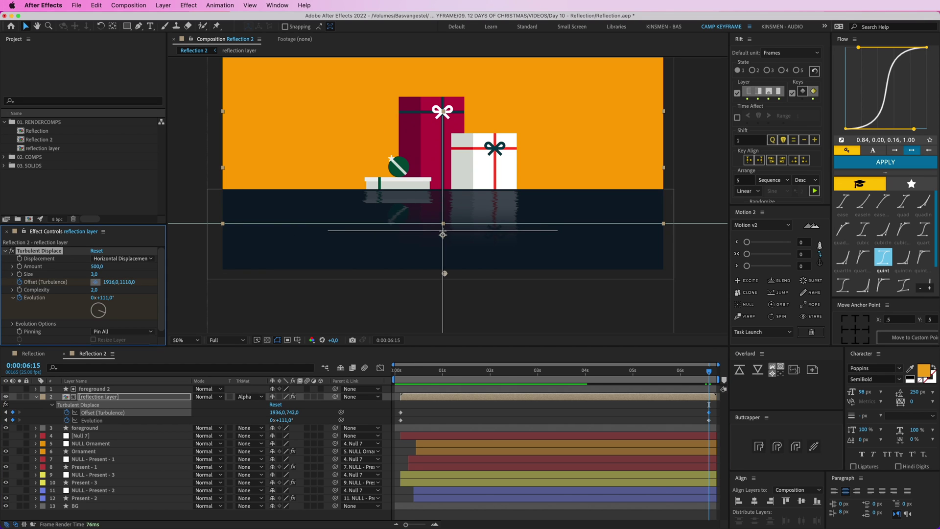
pyautogui.click(443, 234)
pyautogui.moveTo(541, 371); pyautogui.dragTo(602, 376)
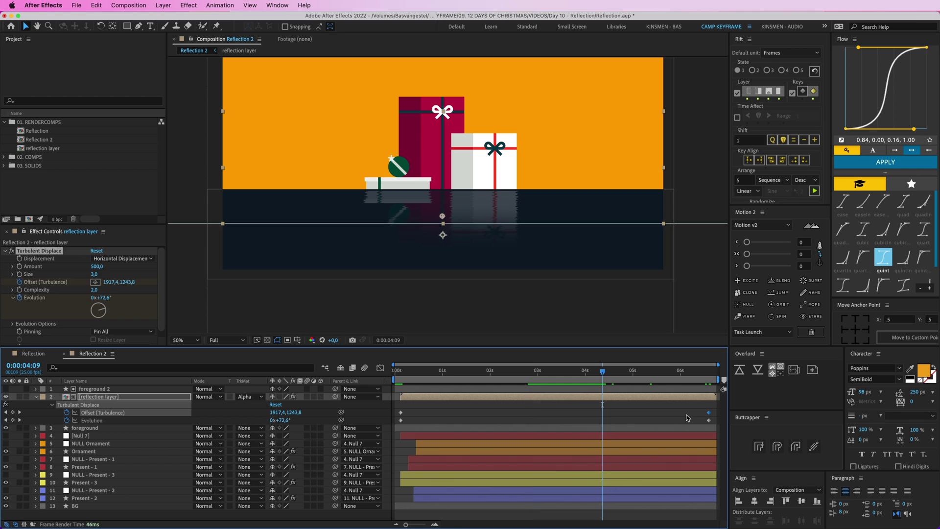
# Extend the duration of the Reflection 2 composition to just over one minute
pyautogui.click(204, 69)
pyautogui.click(129, 5)
pyautogui.click(147, 34)
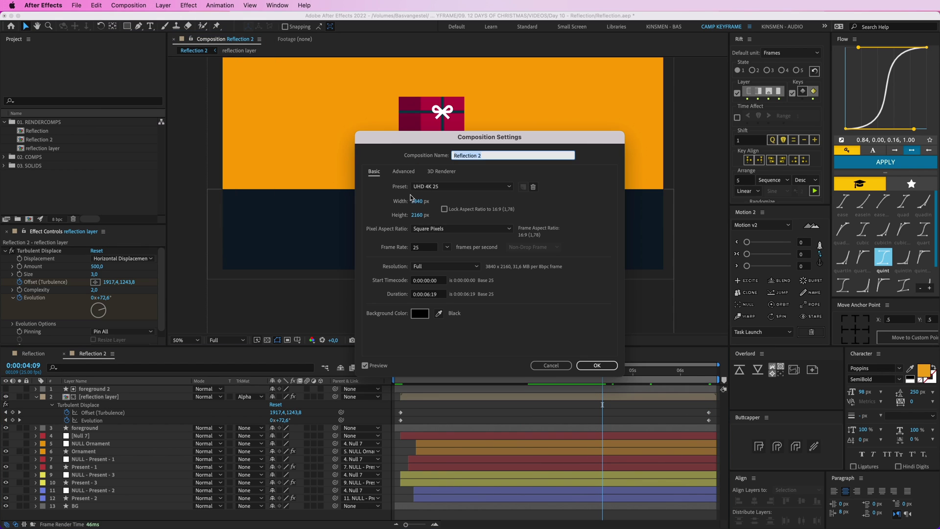
pyautogui.click(429, 296)
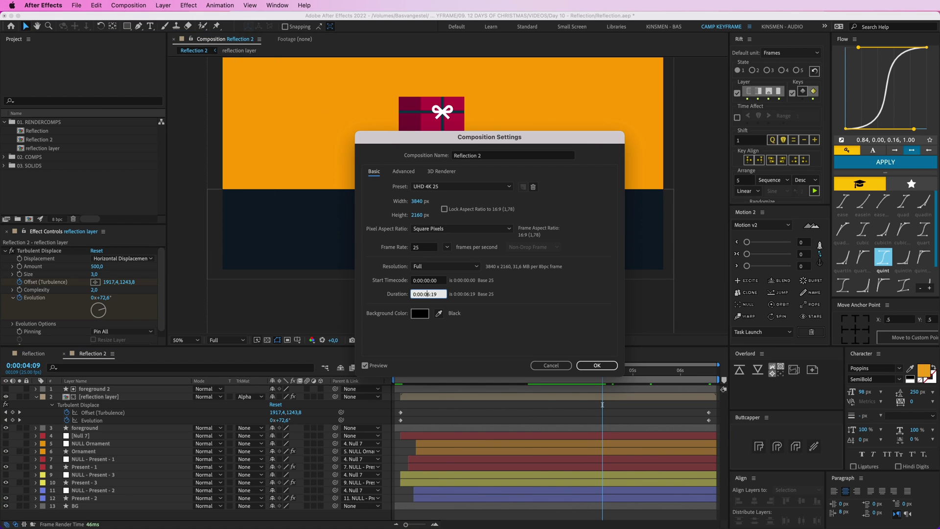
pyautogui.press('Return')
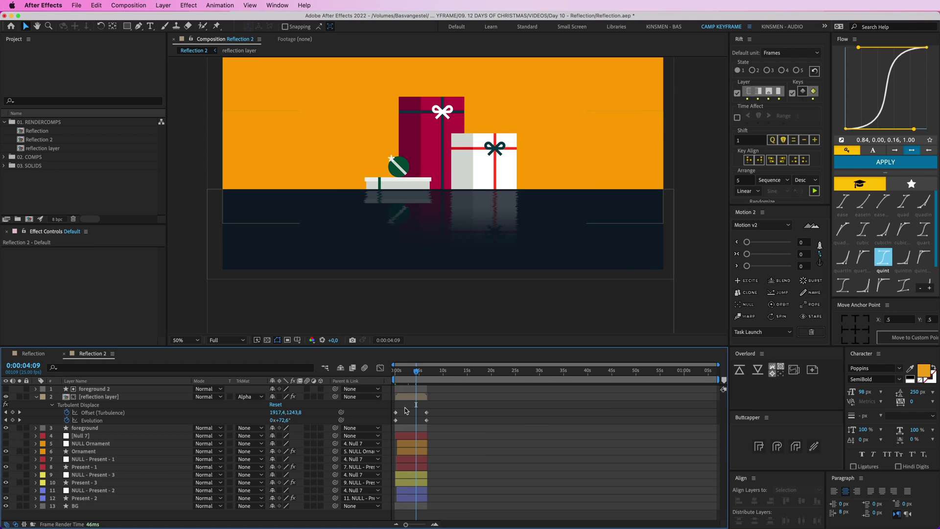
# Move the ending Offset and Evolution keyframes out to about 42 seconds and step through the frames up close
pyautogui.click(443, 412)
pyautogui.click(514, 414)
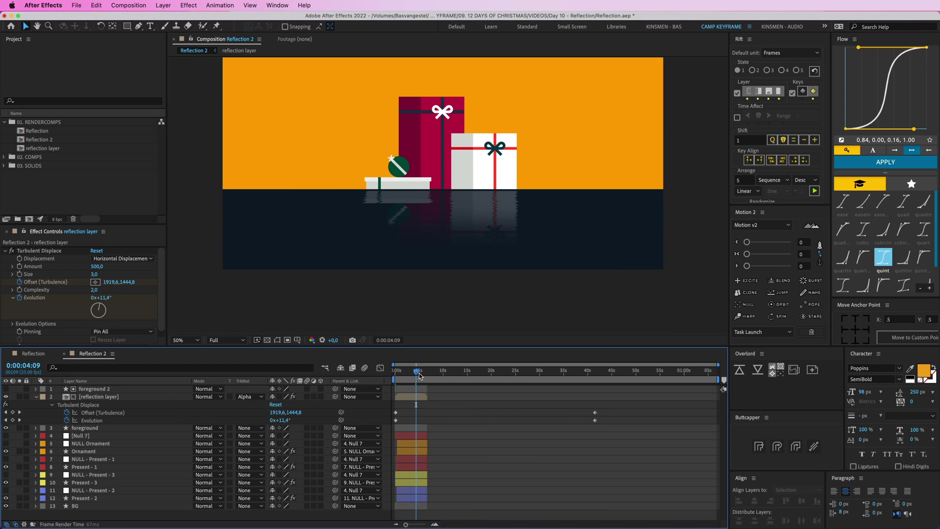
pyautogui.hotkey('shift', 'pagedown')
pyautogui.hotkey('shift', 'pagedown')
pyautogui.press('.')
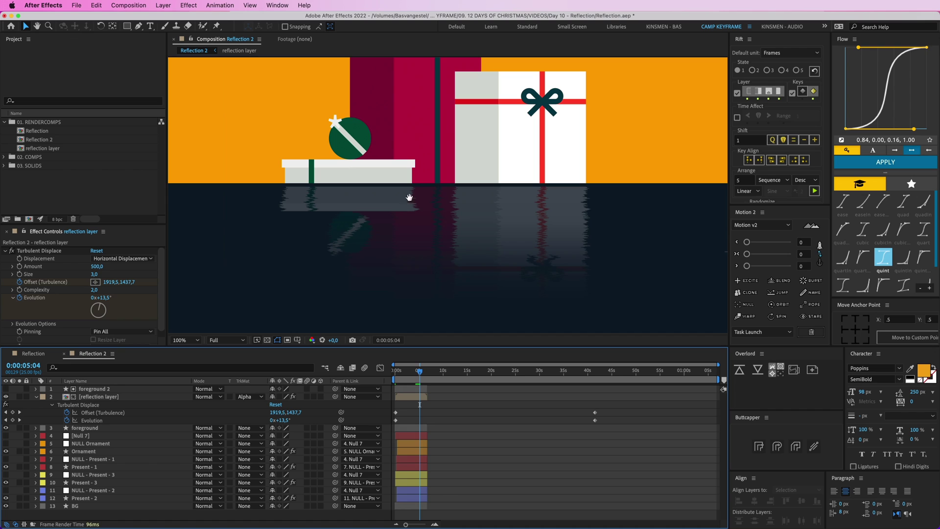
pyautogui.press('pagedown')
pyautogui.press('pagedown')
pyautogui.press('pagedown')
pyautogui.press('pagedown')
pyautogui.press('pagedown')
pyautogui.press('pagedown')
pyautogui.press('pagedown')
pyautogui.press('pagedown')
pyautogui.press('pagedown')
pyautogui.press('pagedown')
pyautogui.press('pagedown')
pyautogui.press('pagedown')
pyautogui.press('pagedown')
pyautogui.press('pagedown')
# Pull the ending Offset and Evolution keyframes in to about 25 seconds and check the ripple speed
pyautogui.moveTo(593, 416); pyautogui.dragTo(516, 417)
pyautogui.moveTo(422, 370); pyautogui.dragTo(414, 371)
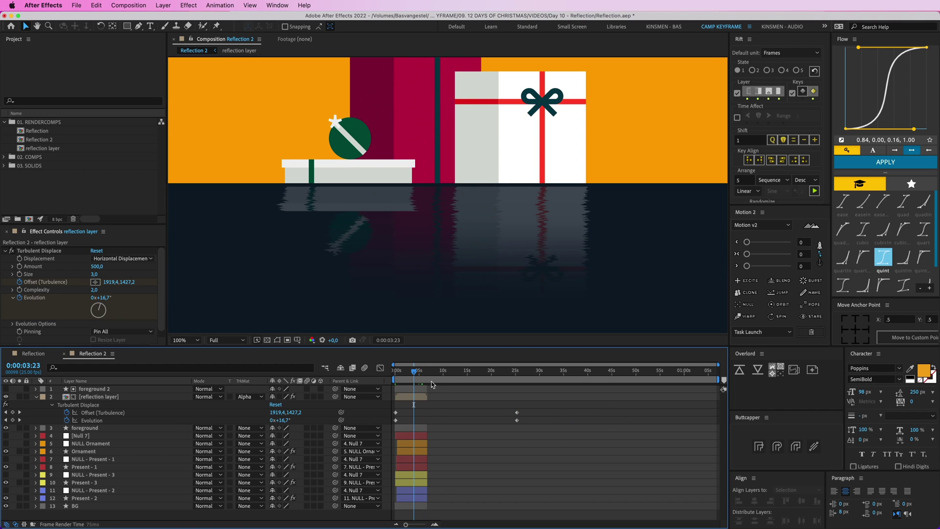
pyautogui.hotkey('shift', 'pagedown')
pyautogui.hotkey('shift', 'pagedown')
pyautogui.hotkey('shift', 'pagedown')
# Place the ending Offset and Evolution keyframes at about 15 seconds, preview from the start, and deselect the layer
pyautogui.moveTo(510, 405); pyautogui.dragTo(462, 421)
pyautogui.press('Home')
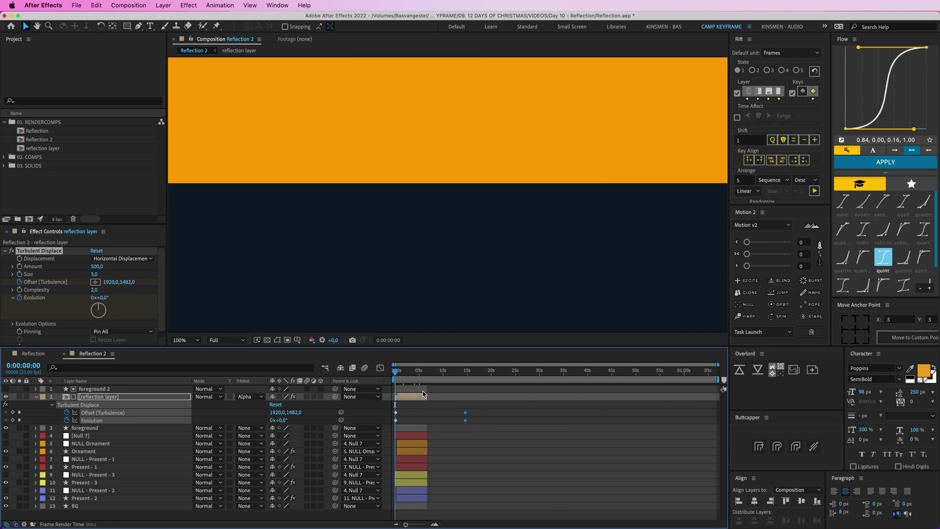
pyautogui.press('space')
pyautogui.scroll(-2, 464, 284)
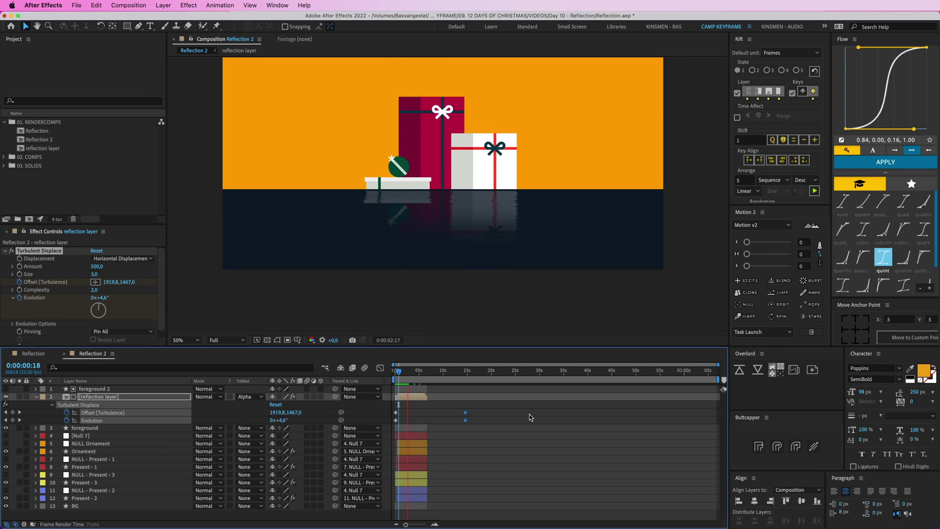
pyautogui.press('space')
pyautogui.moveTo(470, 240); pyautogui.dragTo(470, 280)
pyautogui.click(504, 409)
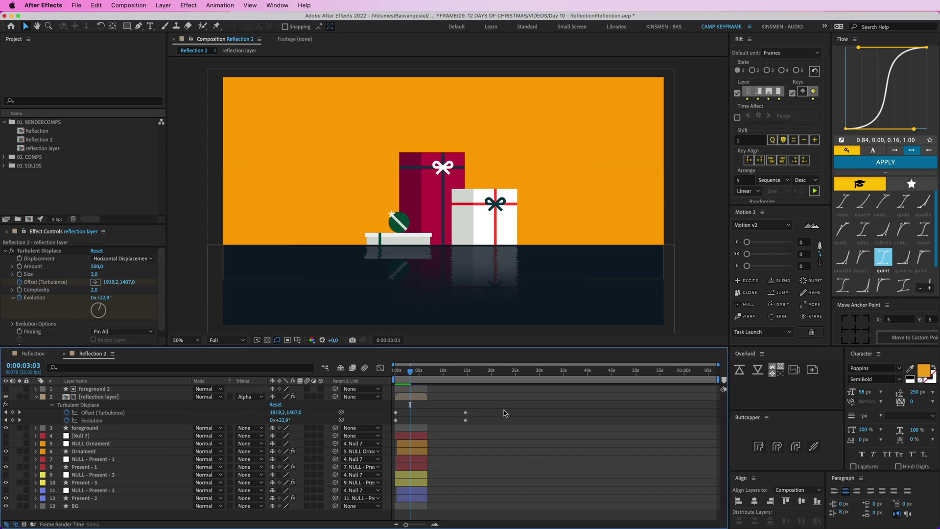